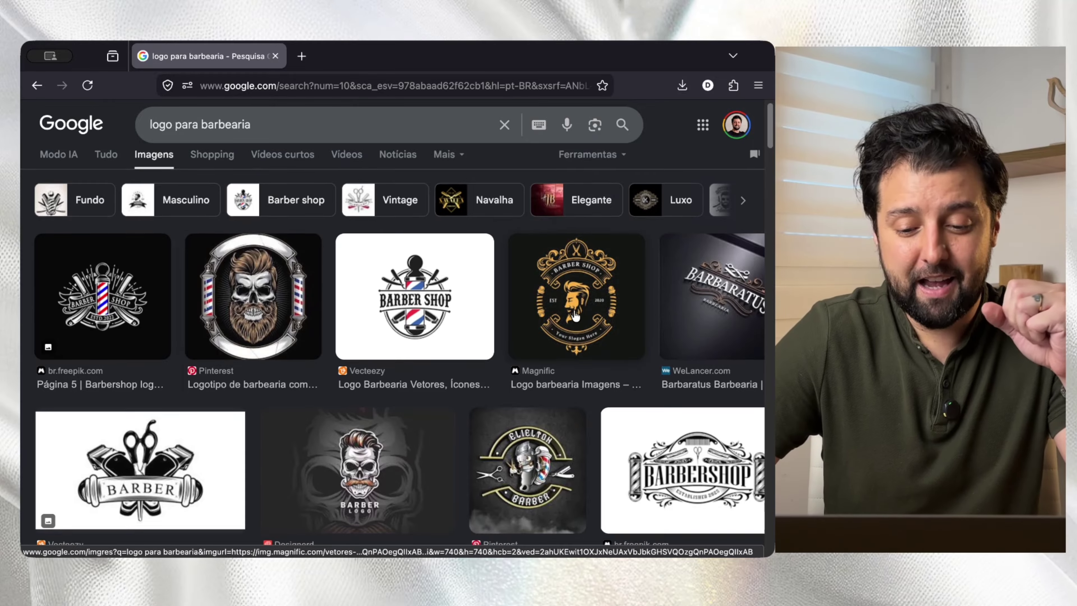
Browse the image results for "logo para barbearia" to examine common styles and symbols in barbershop logos
scroll(517, 321, down, 2)
scroll(480, 338, down, 5)
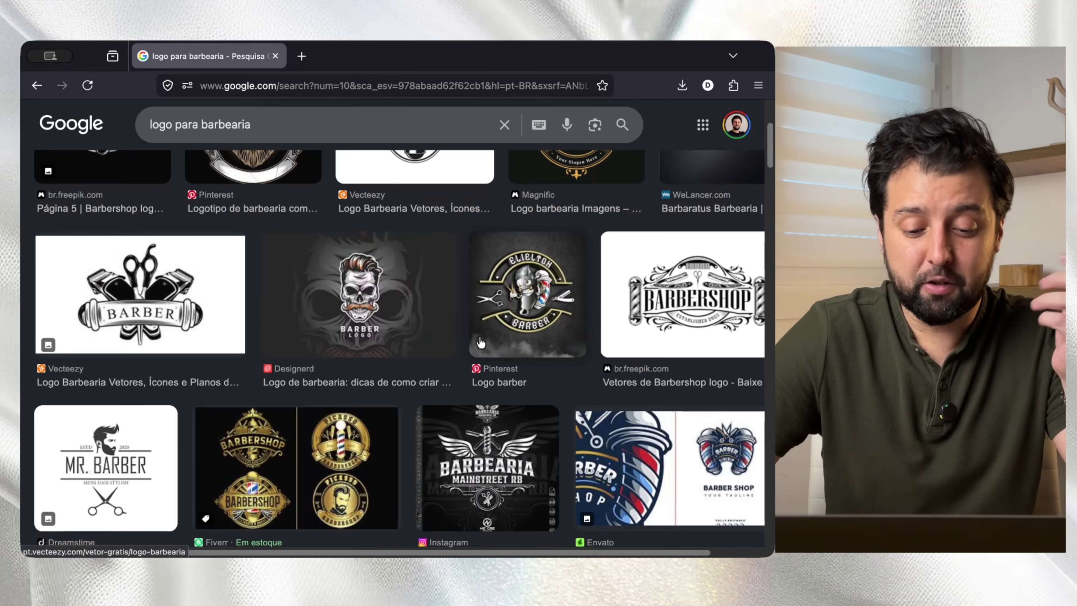
scroll(480, 338, up, 3)
scroll(239, 343, up, 4)
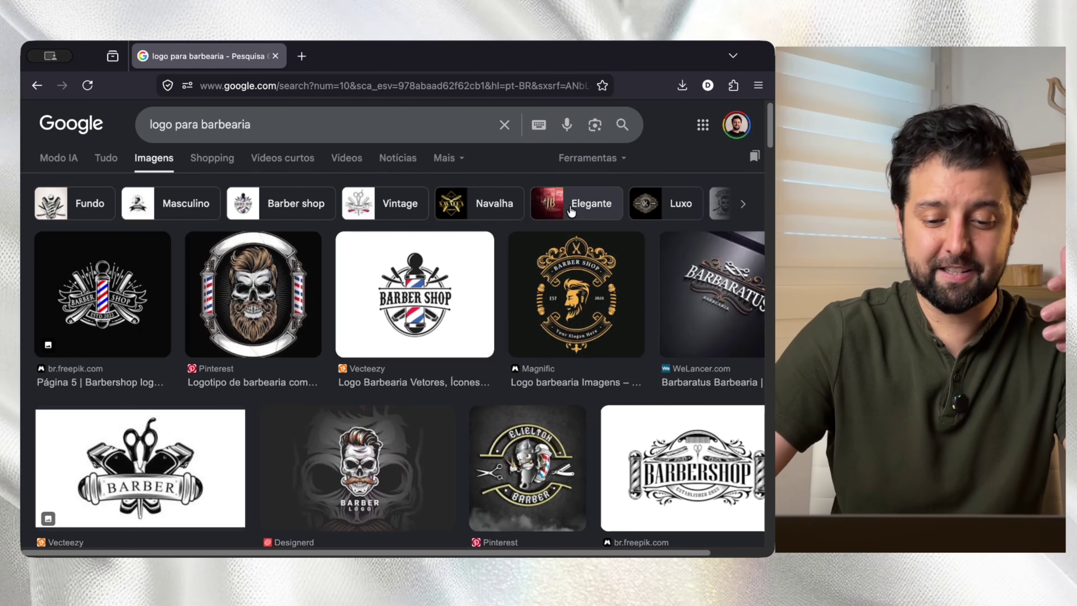
scroll(570, 206, down, 6)
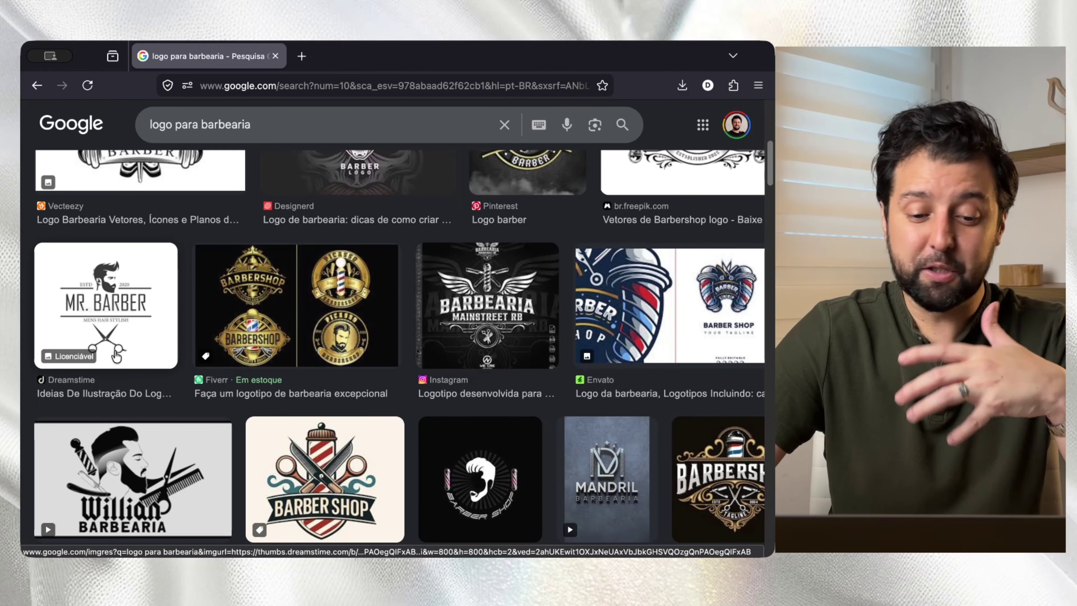
scroll(300, 396, down, 1)
scroll(300, 397, down, 1)
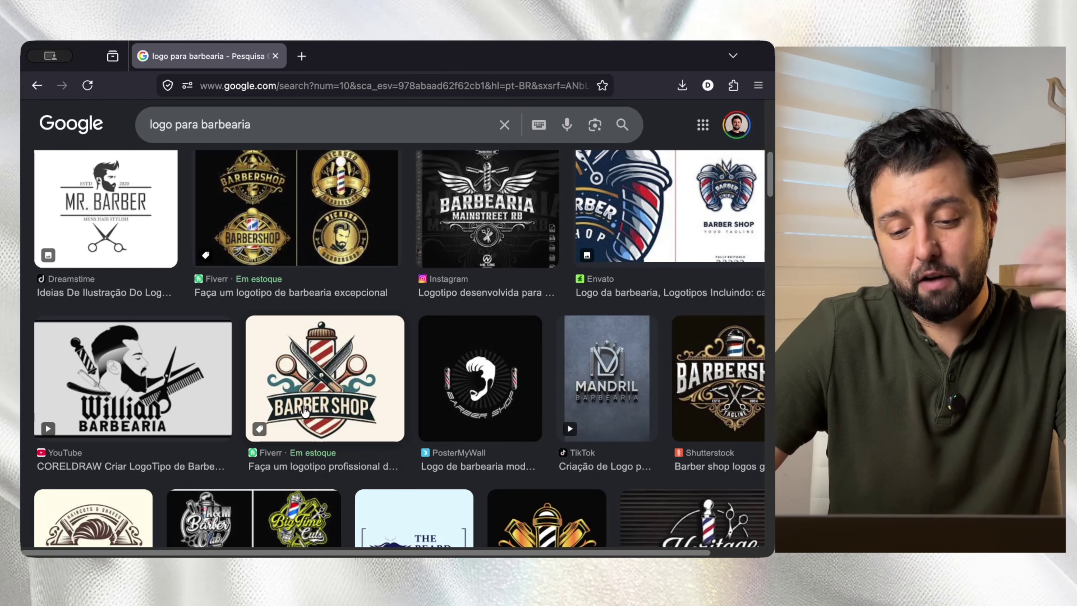
scroll(611, 388, up, 10)
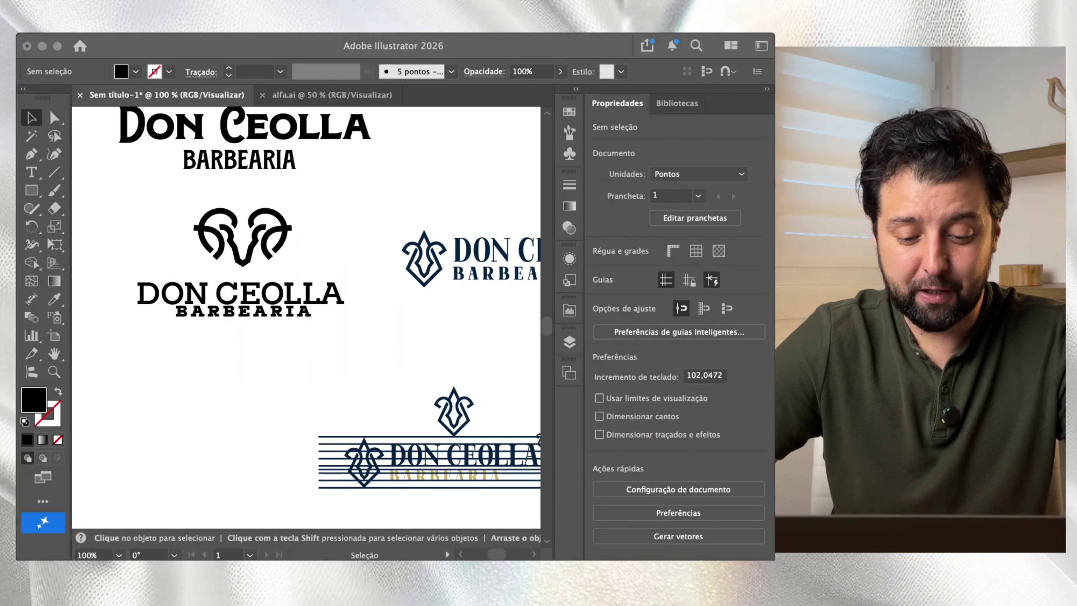
Switch to Illustrator and examine the lettering and font of the black Don Ceolla Barbearia wordmark without a symbol
scroll(375, 359, up, 2)
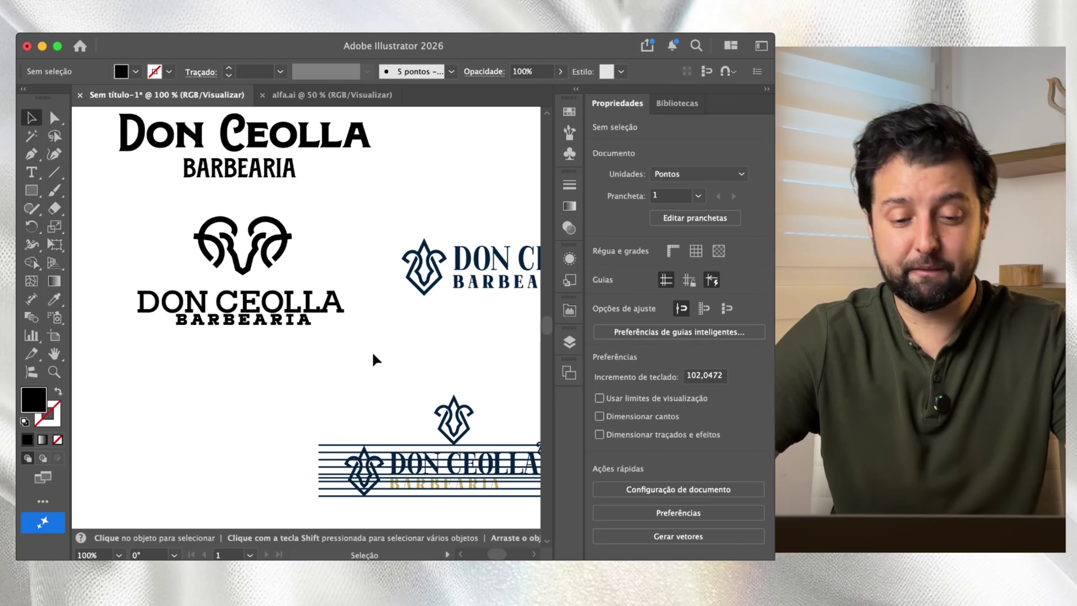
scroll(373, 359, up, 5)
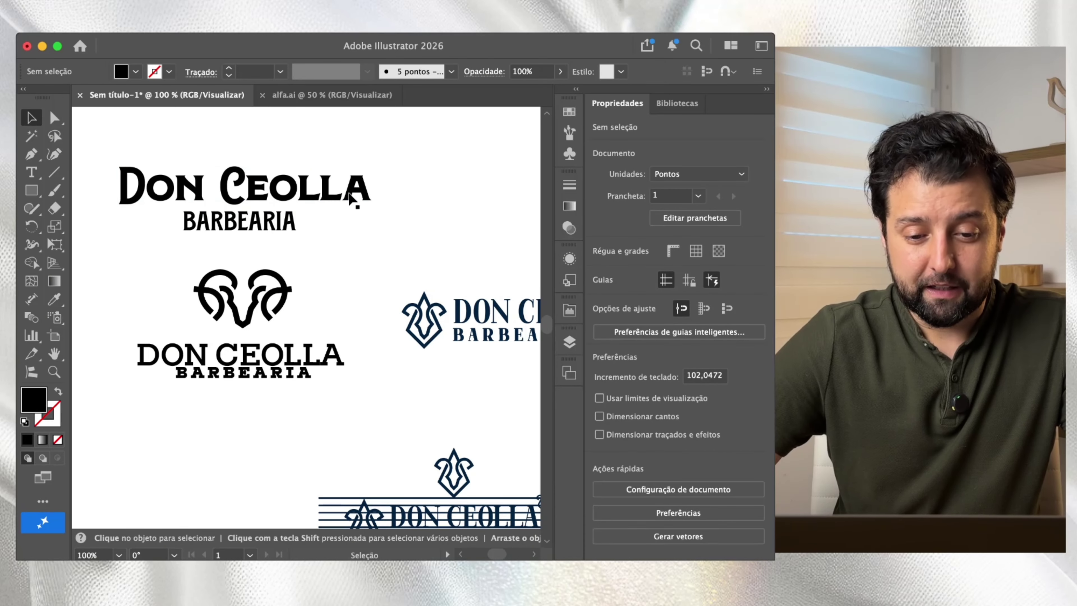
click(349, 195)
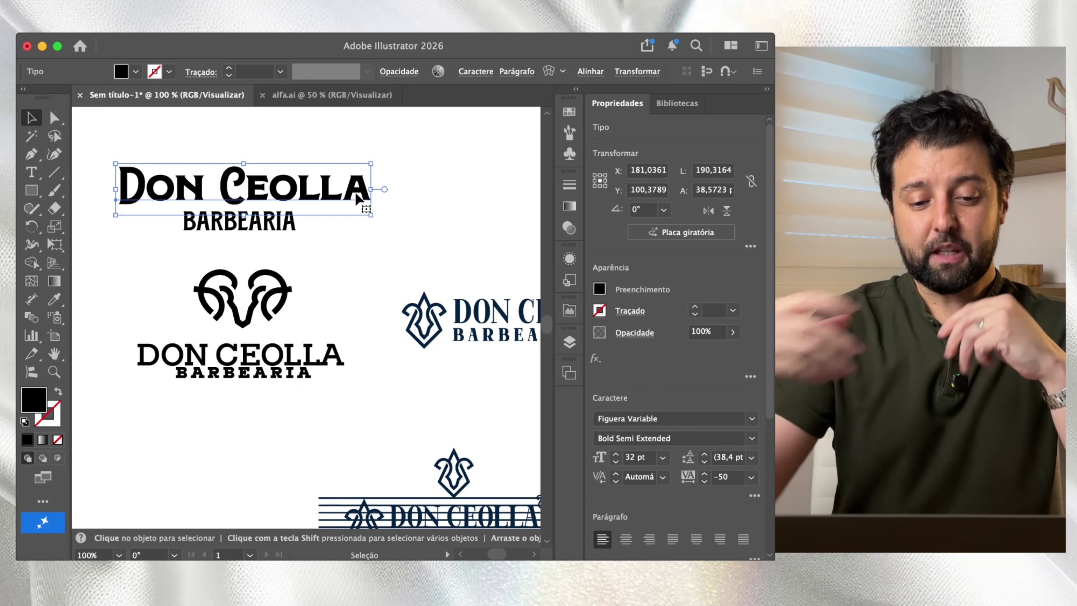
click(382, 237)
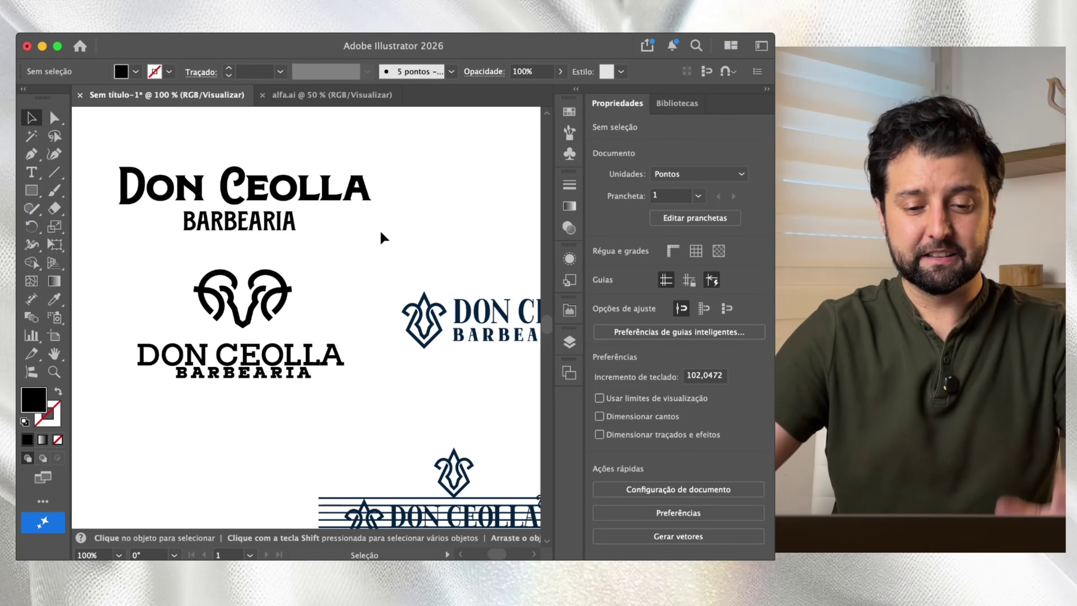
click(364, 194)
click(438, 207)
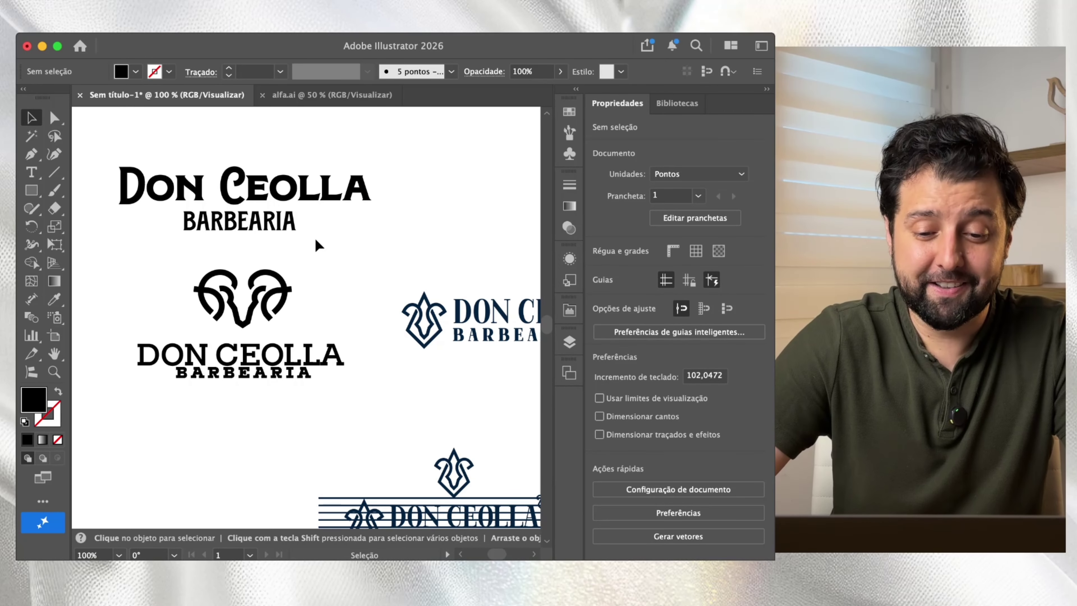
click(292, 193)
click(422, 195)
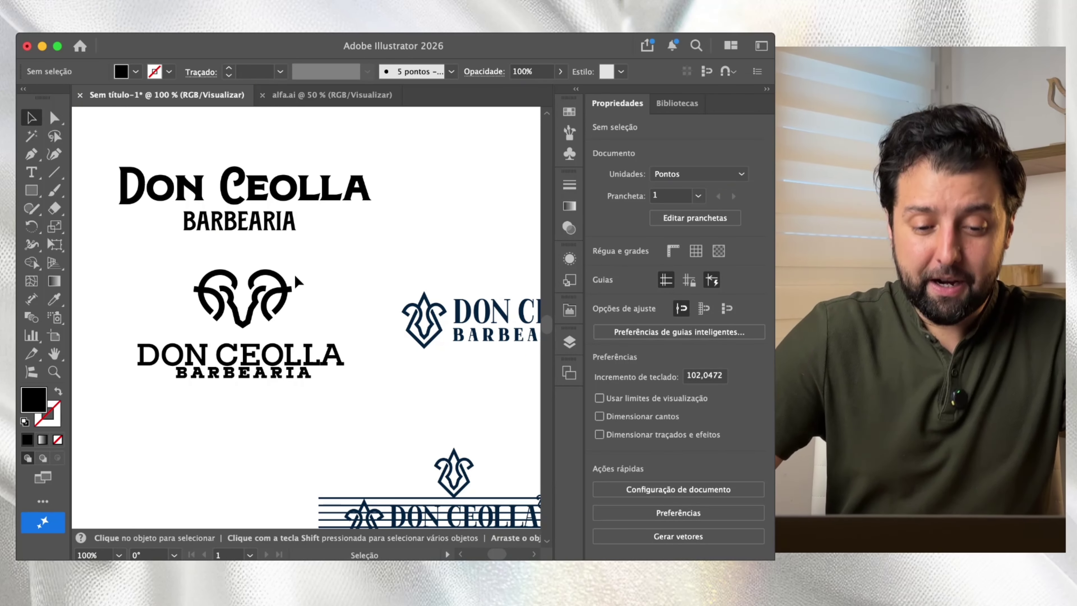
Examine the black ram's-head symbol above the slab-serif Don Ceolla lettering
click(280, 293)
click(344, 284)
drag(317, 242, 222, 302)
click(329, 264)
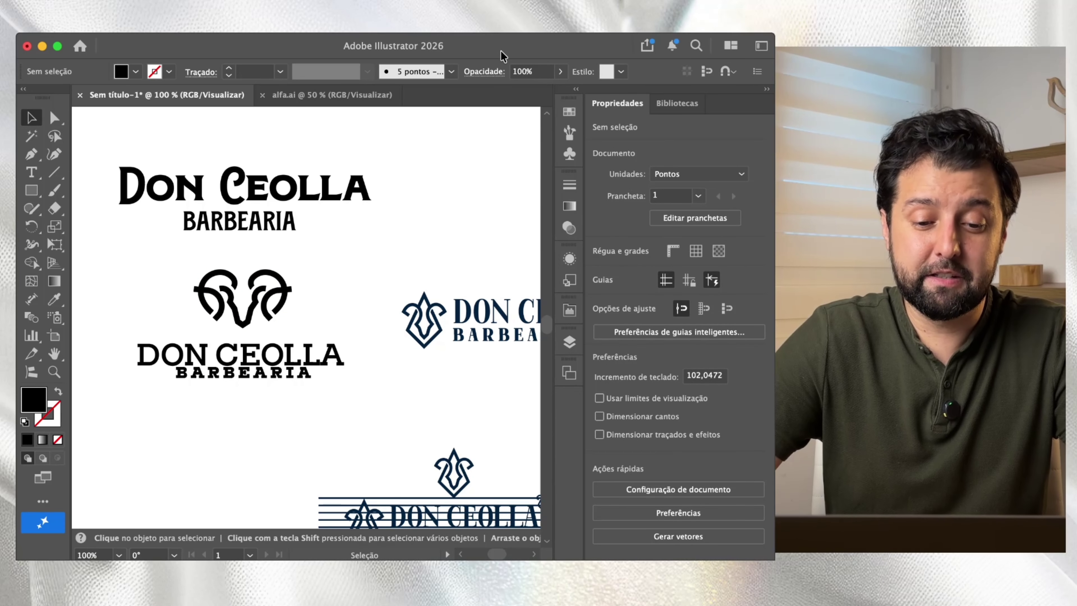
drag(322, 262, 189, 337)
click(331, 300)
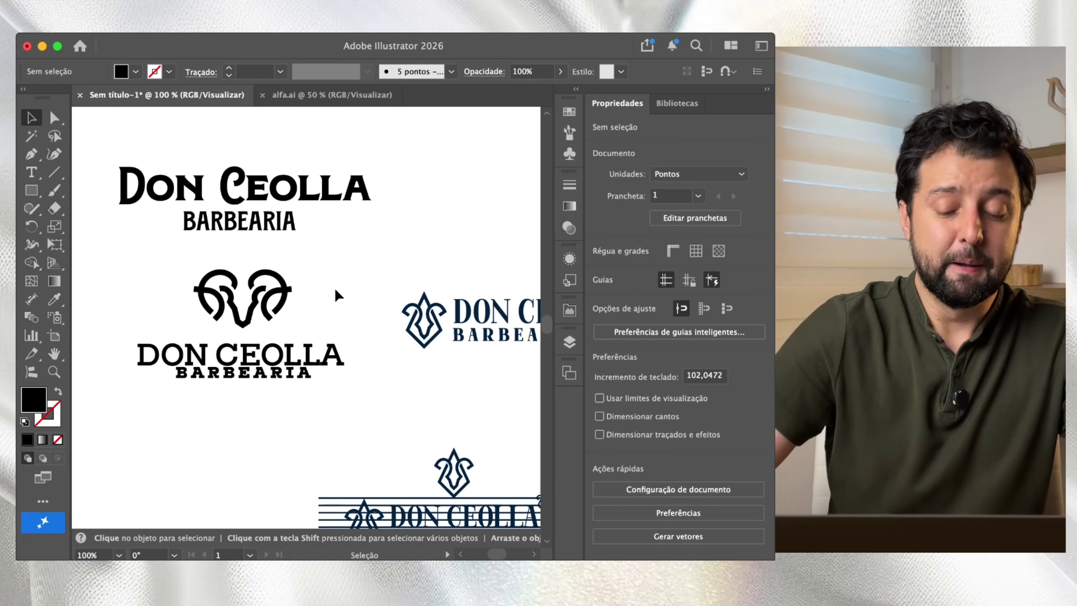
click(289, 293)
click(361, 305)
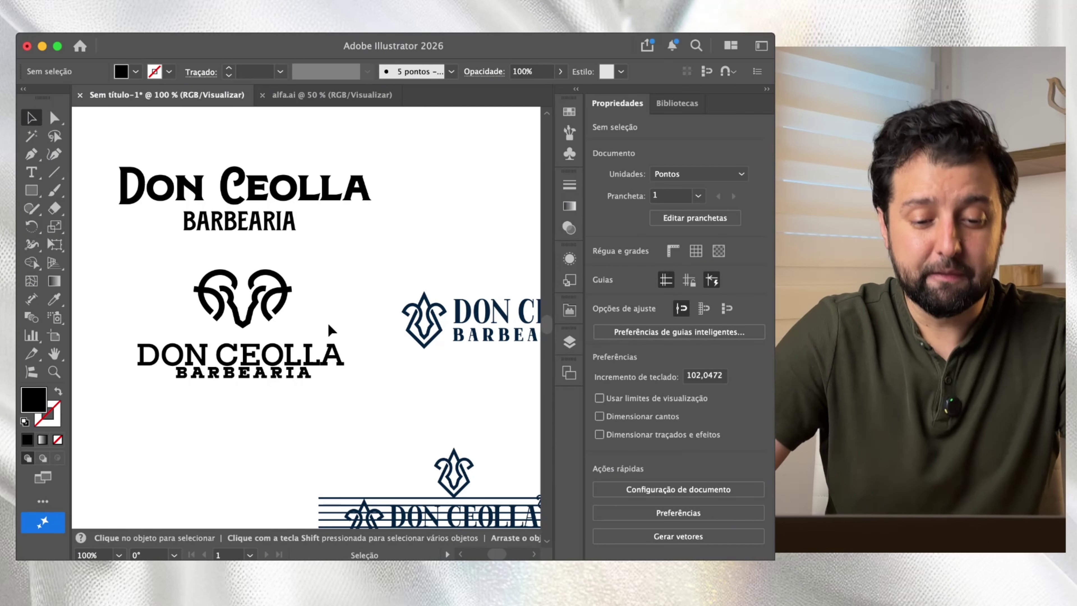
Select both lines of the slab-serif Don Ceolla Barbearia lettering and examine their font
click(346, 331)
click(354, 339)
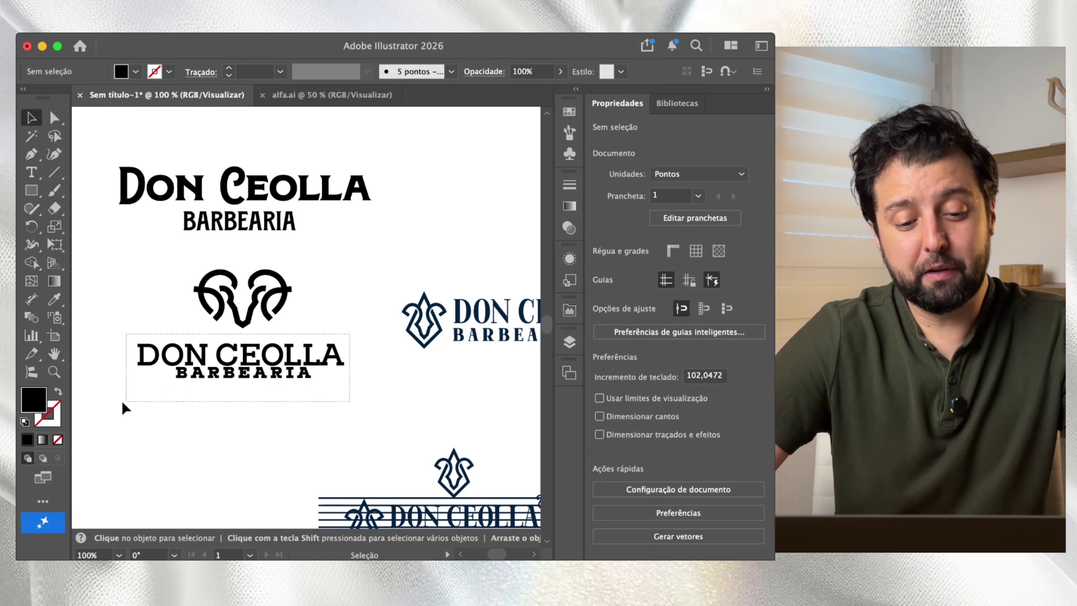
drag(123, 403, 127, 401)
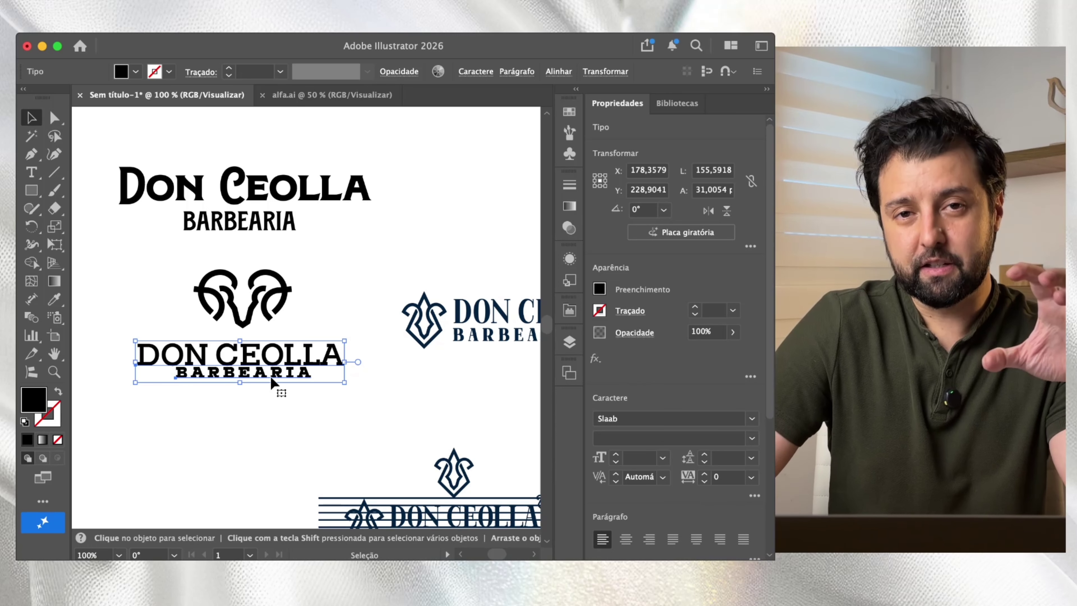
click(283, 399)
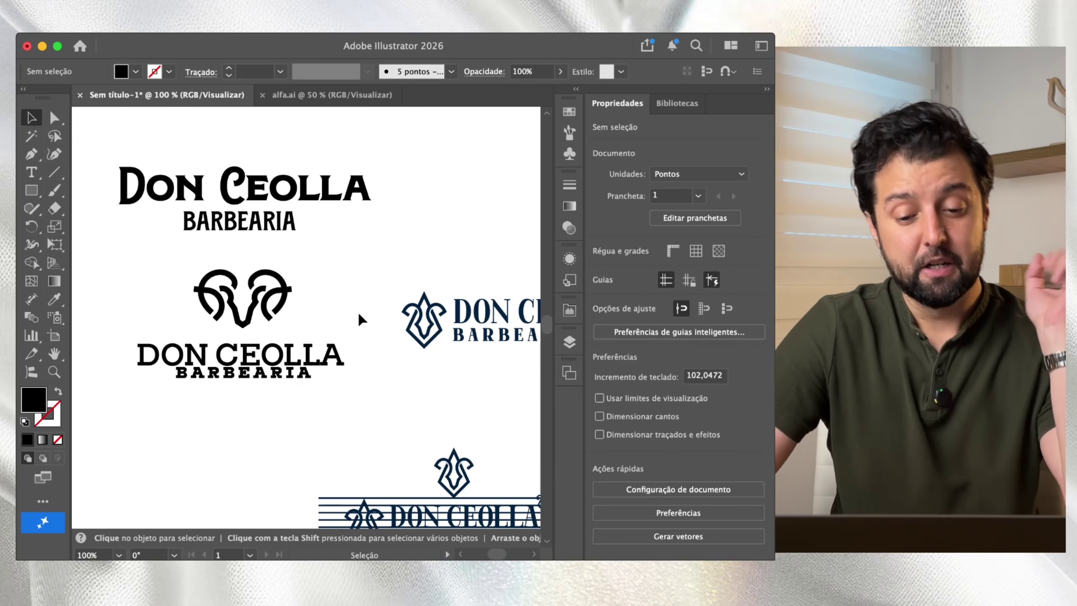
Examine the font of the Don Ceolla and Barbearia text lines in the navy horizontal logo
scroll(337, 306, right, 8)
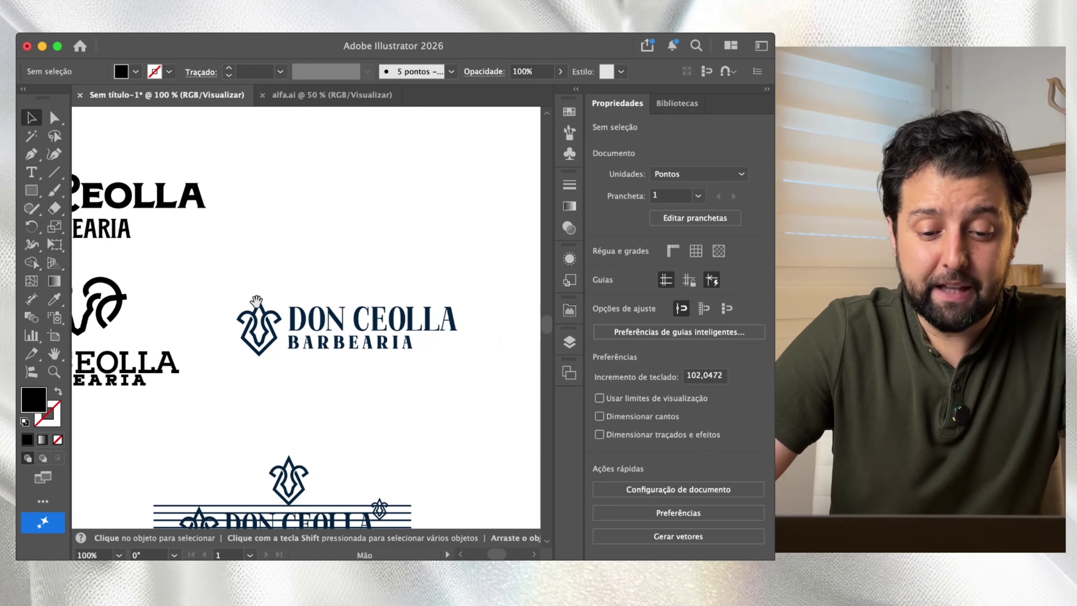
click(429, 327)
click(468, 318)
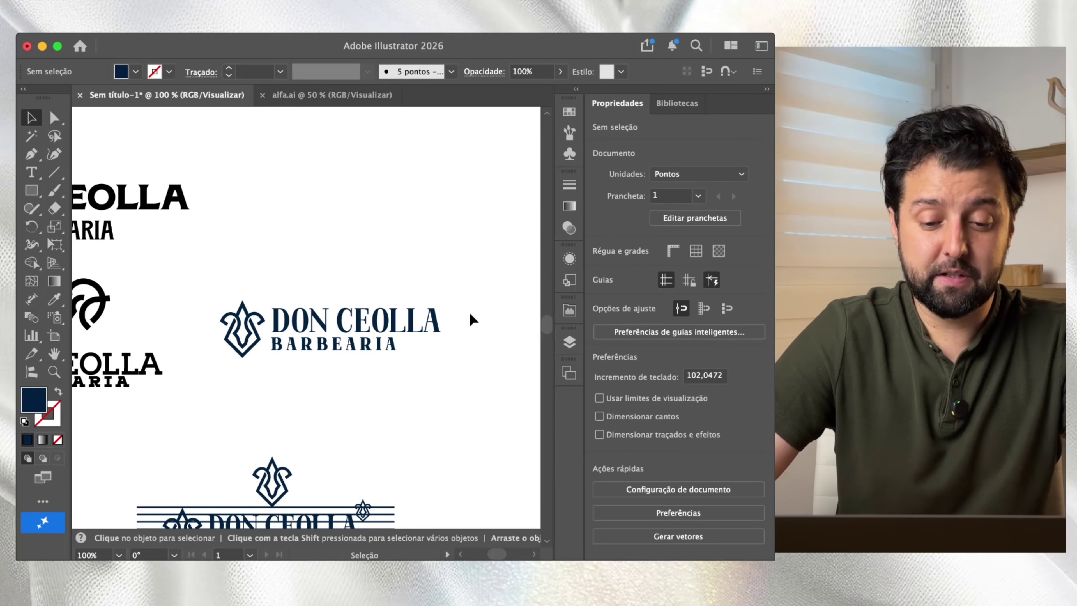
click(437, 325)
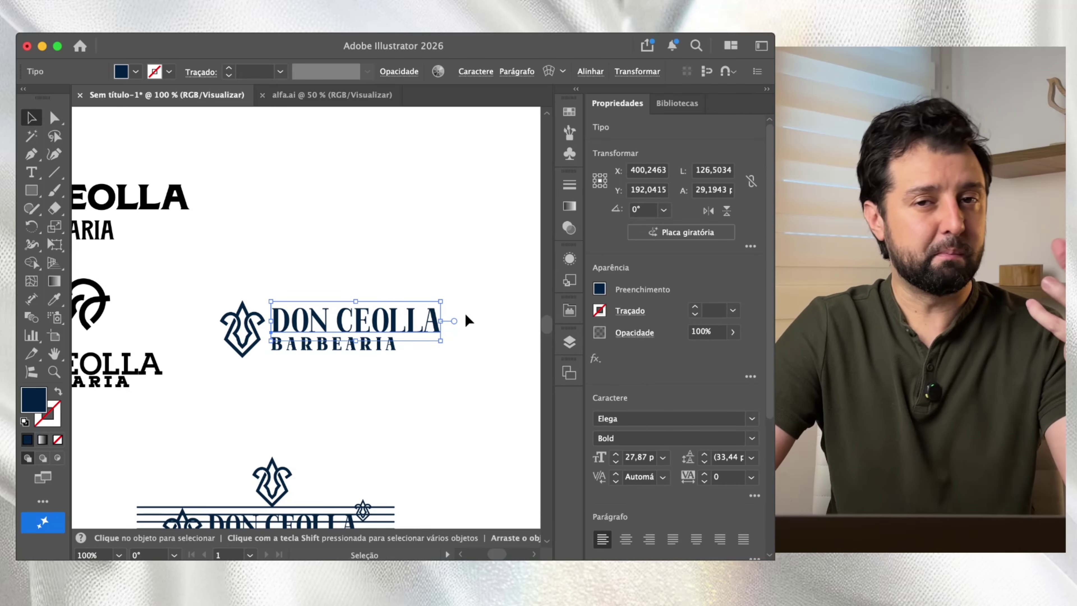
click(466, 301)
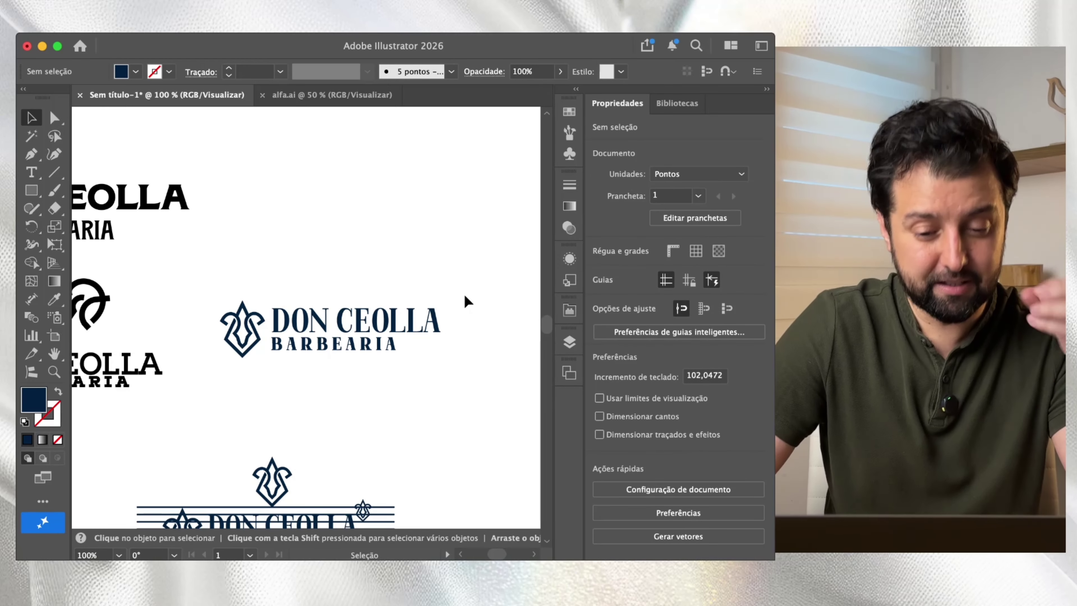
click(390, 345)
click(487, 349)
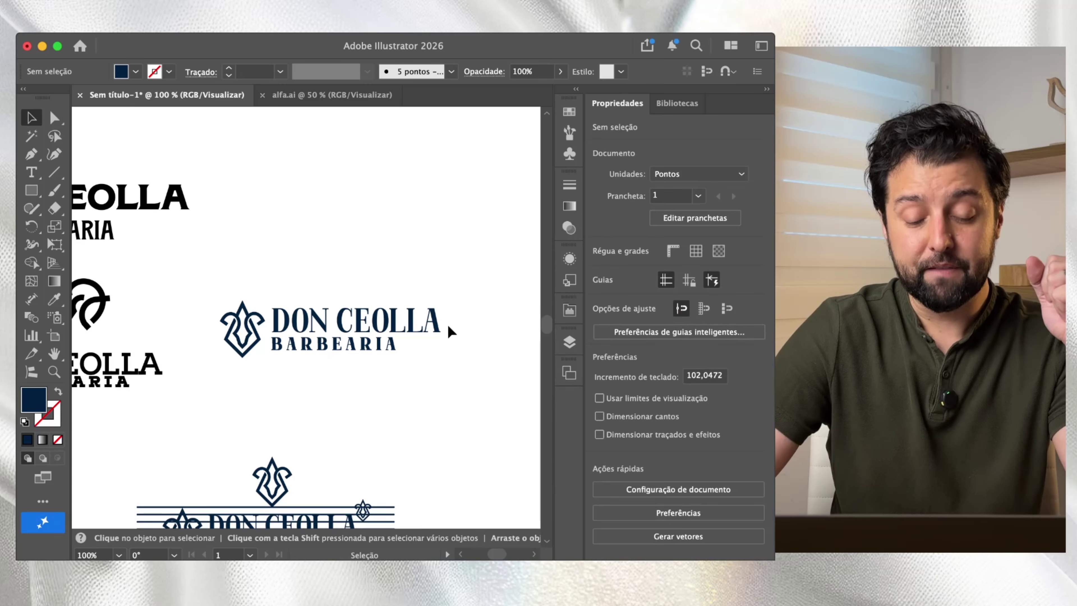
click(436, 329)
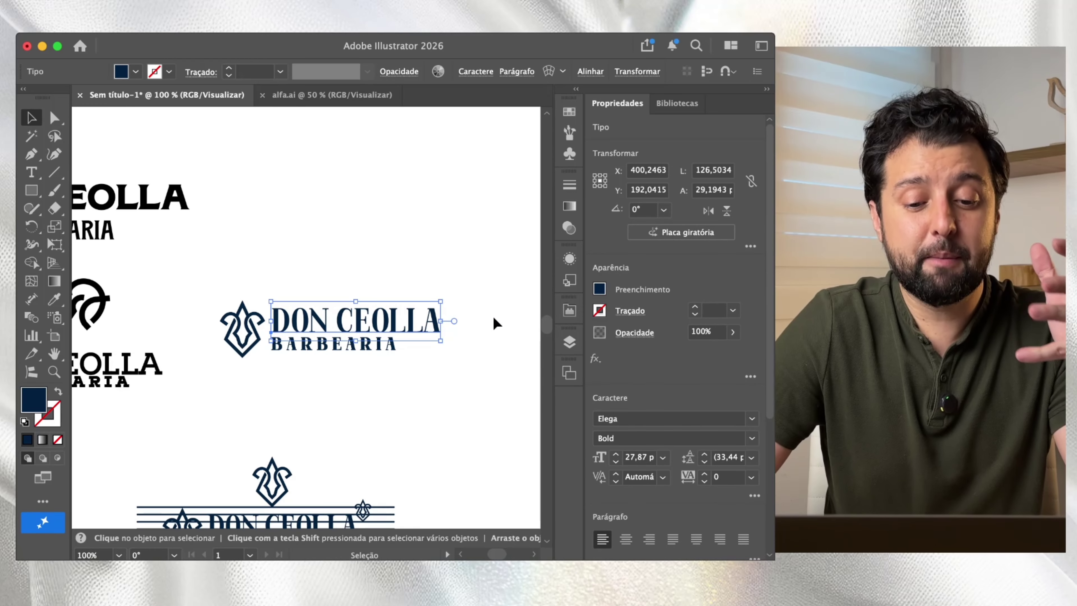
click(497, 324)
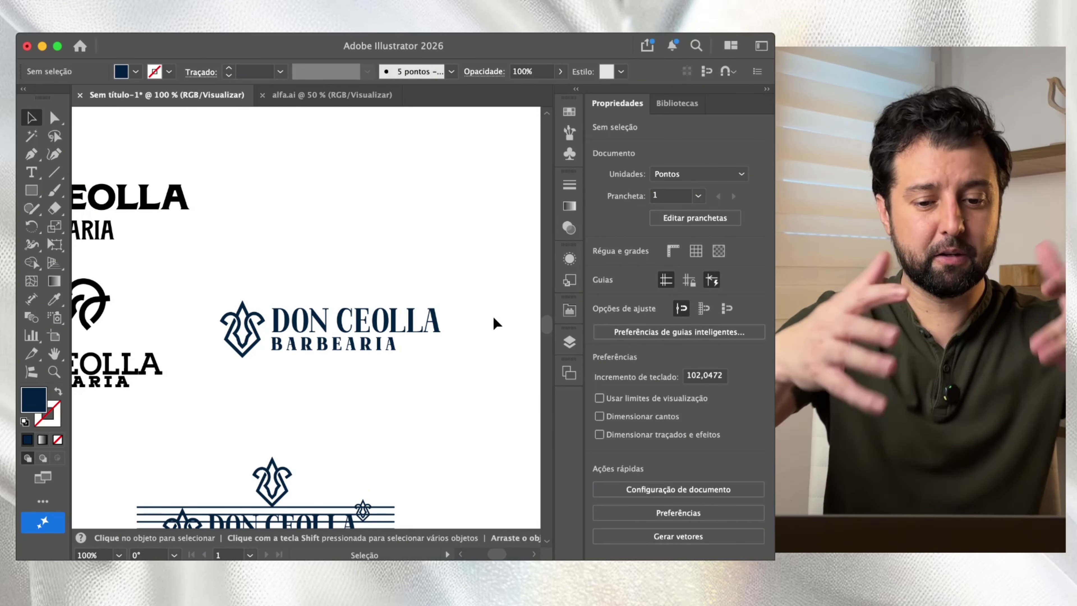
click(435, 338)
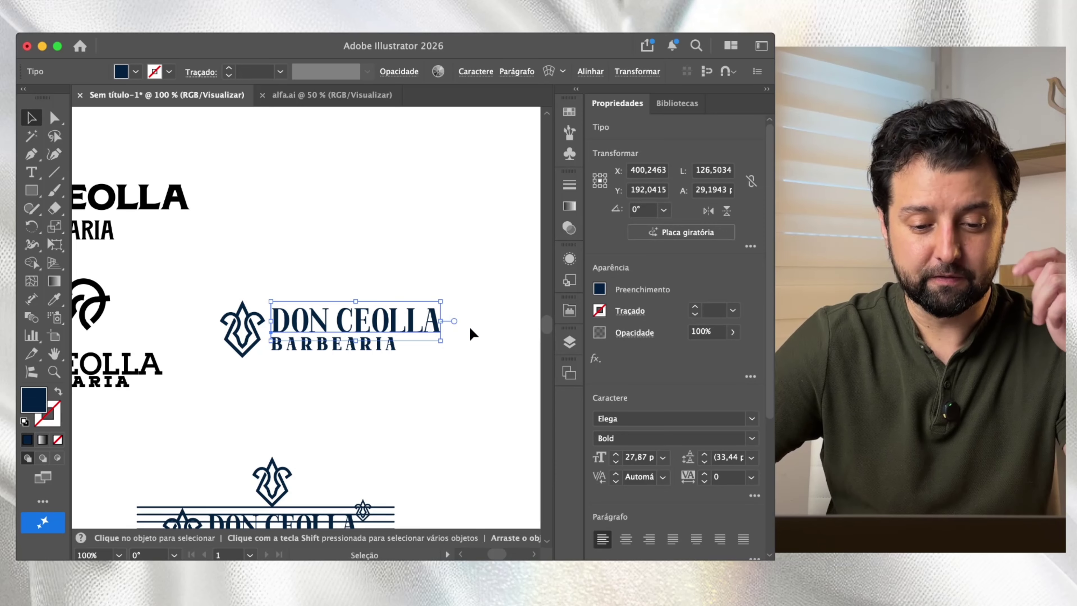
click(471, 330)
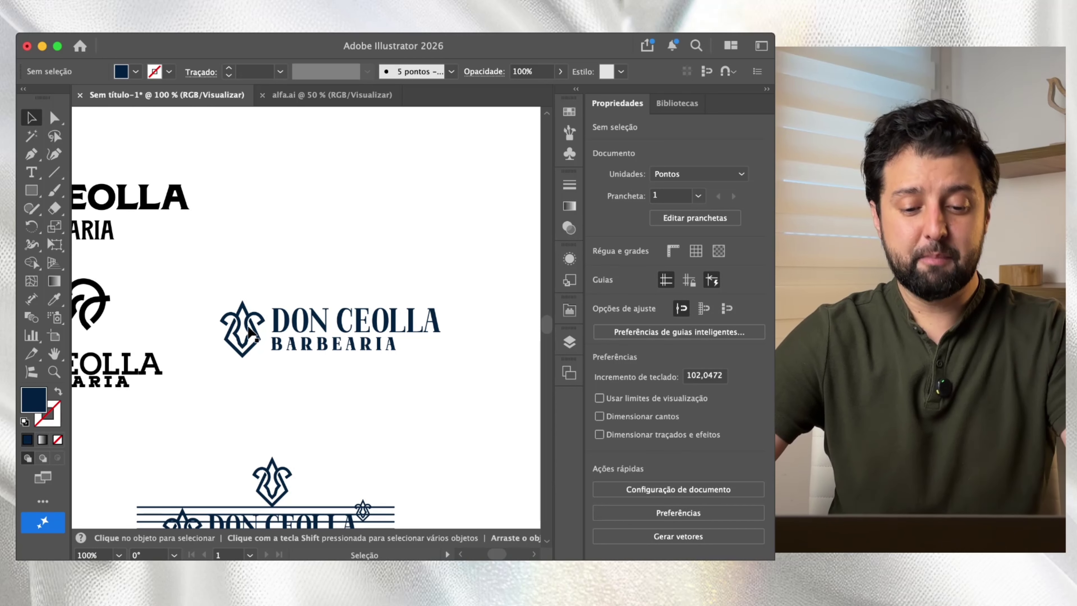
Duplicate the navy symbol and place the copy above the Don Ceolla lettering, roughly centred
click(250, 330)
key(super+c)
key(super+v)
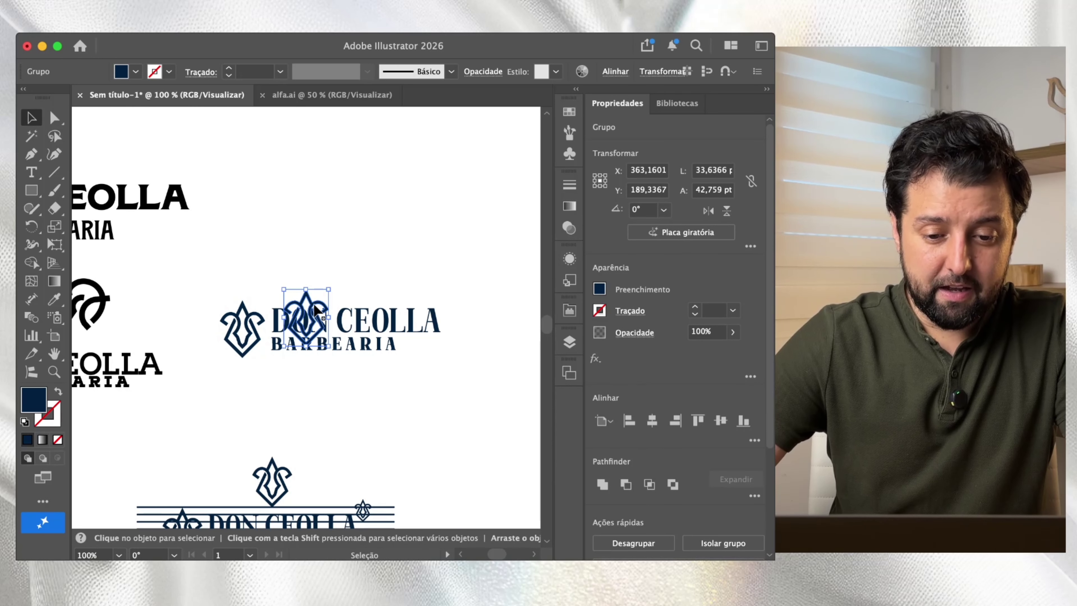
drag(318, 312, 356, 267)
click(490, 287)
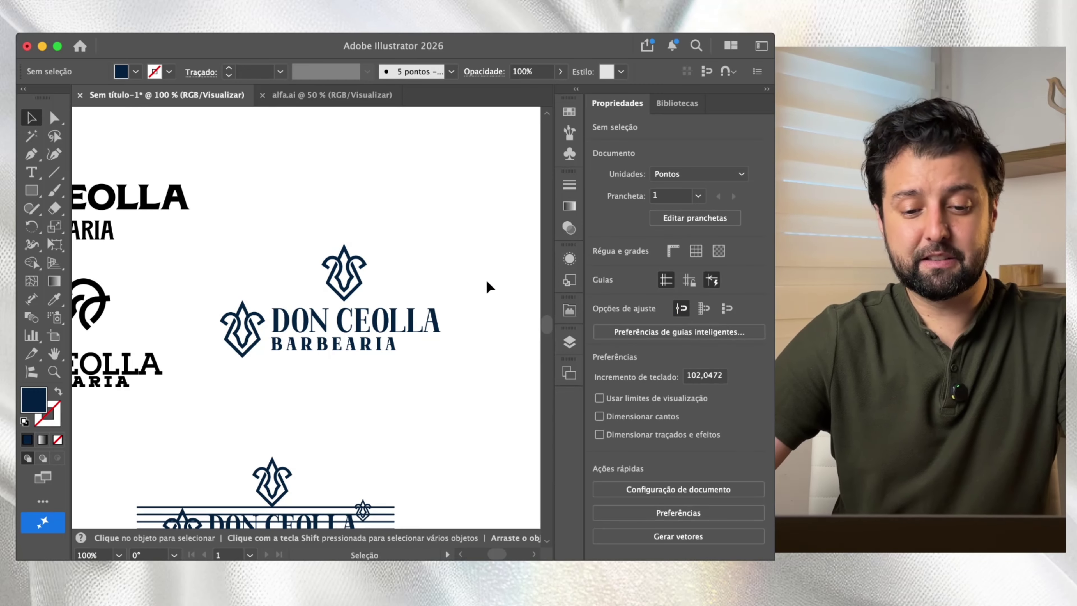
Examine the copied symbol and the Barbearia line, and inspect the original navy symbol's shapes at 200% zoom
click(379, 343)
click(457, 351)
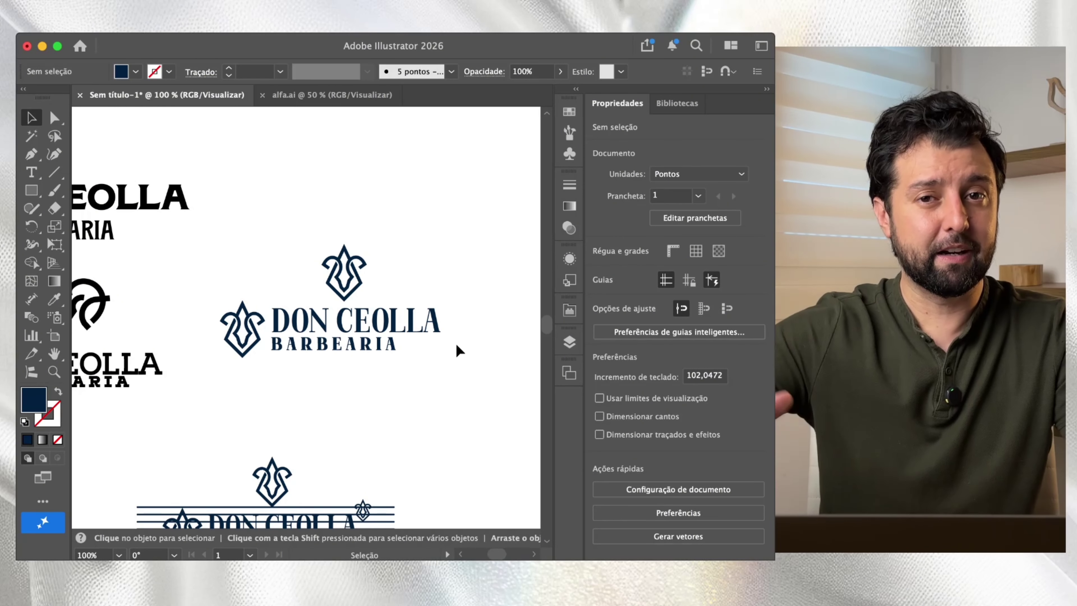
click(344, 262)
click(417, 283)
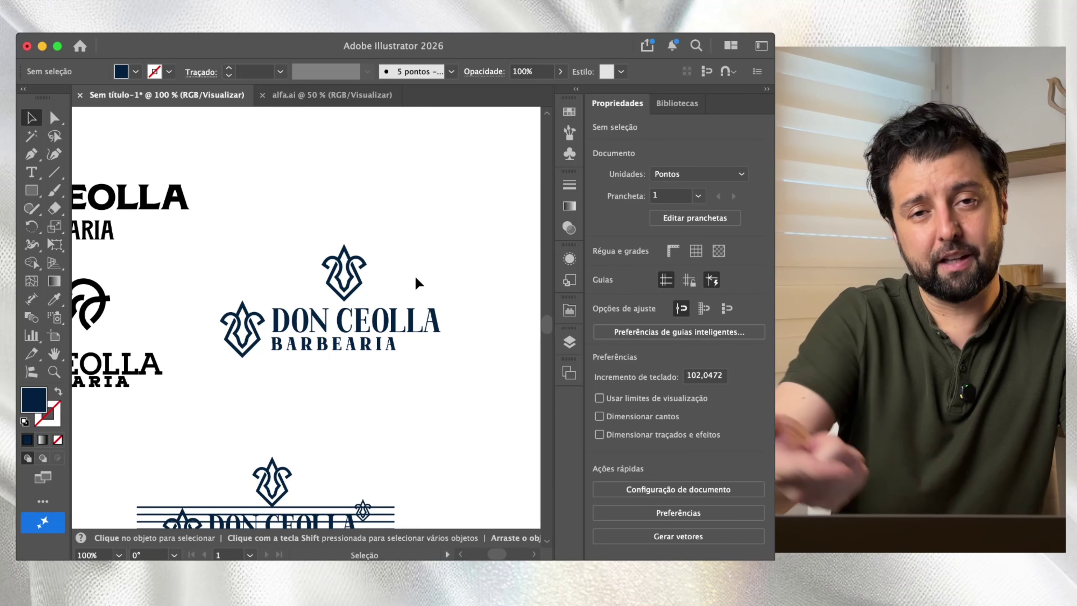
click(250, 323)
key(super+equal)
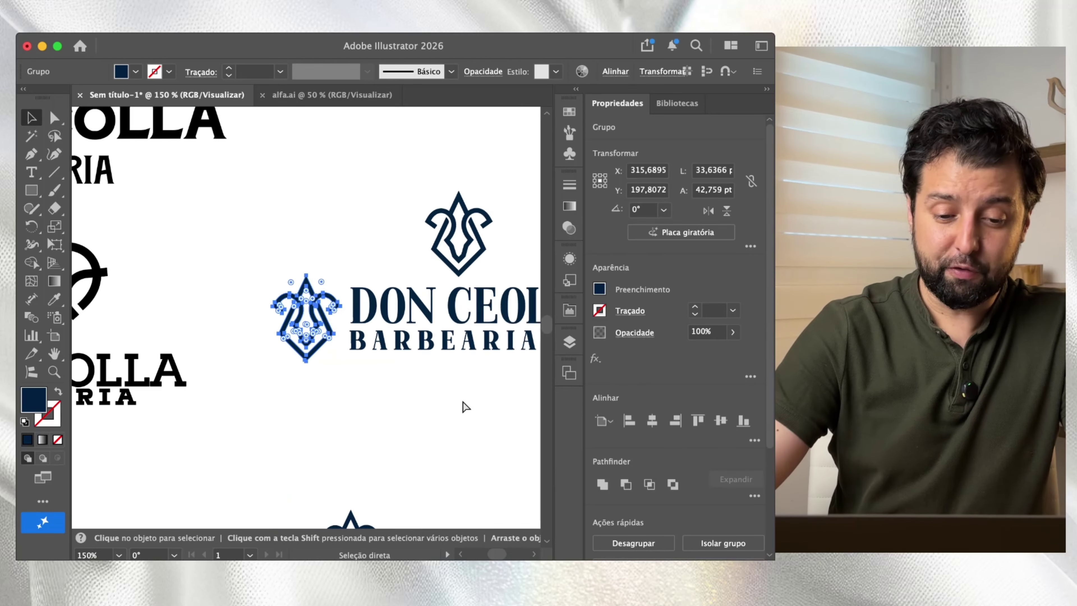
key(super+equal)
click(364, 441)
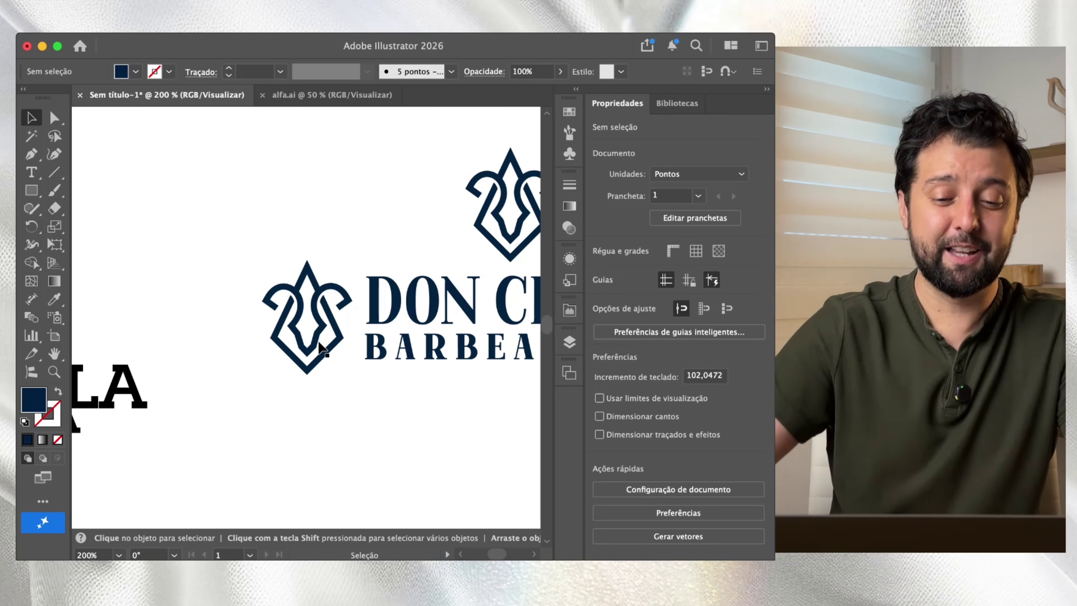
drag(347, 262, 332, 257)
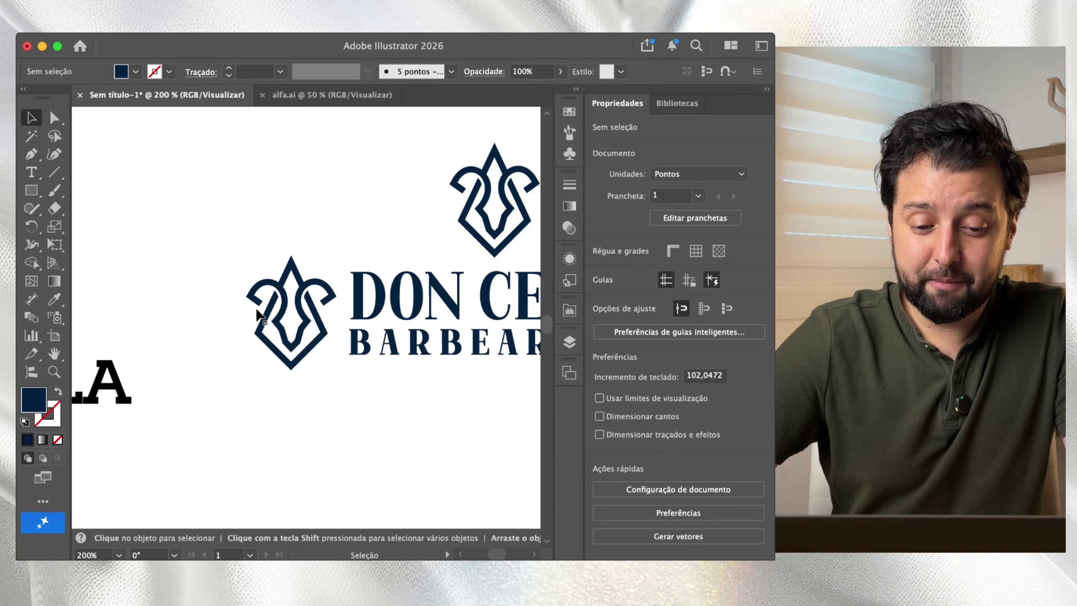
drag(360, 314, 300, 290)
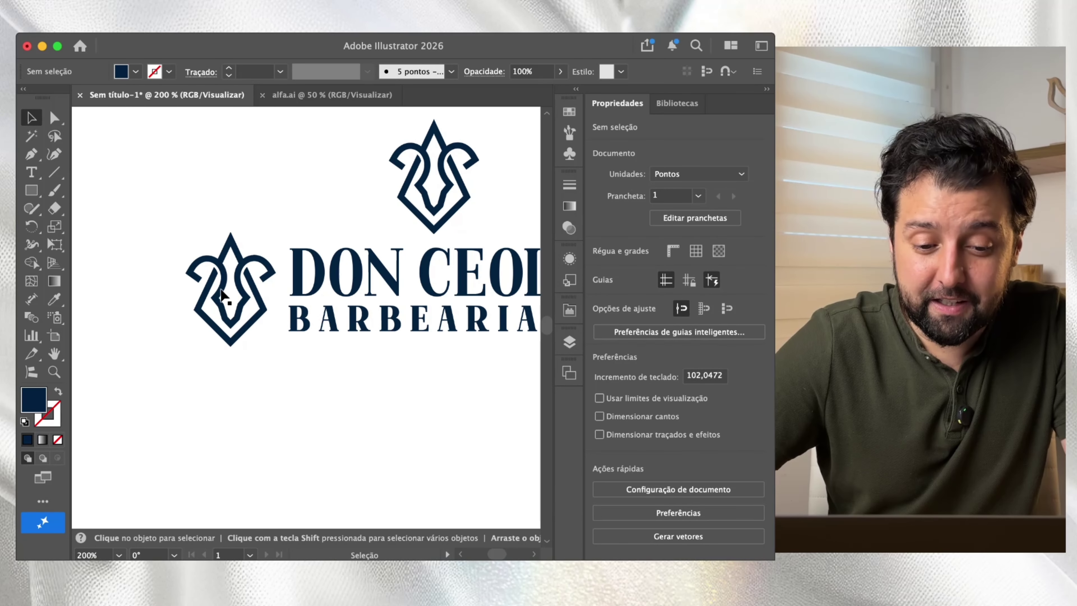
click(222, 300)
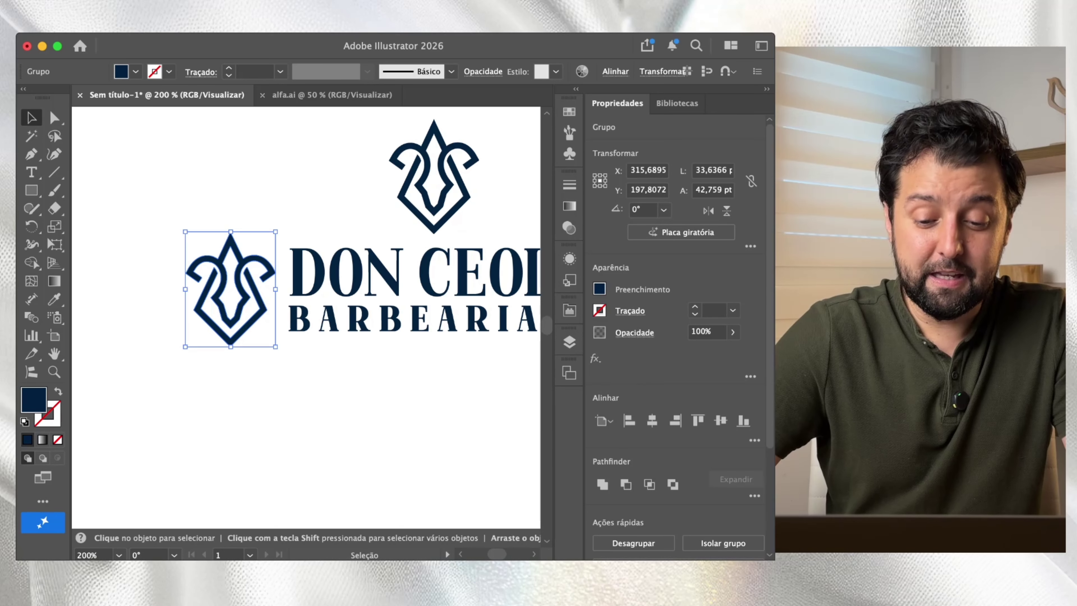
key(super+Tab)
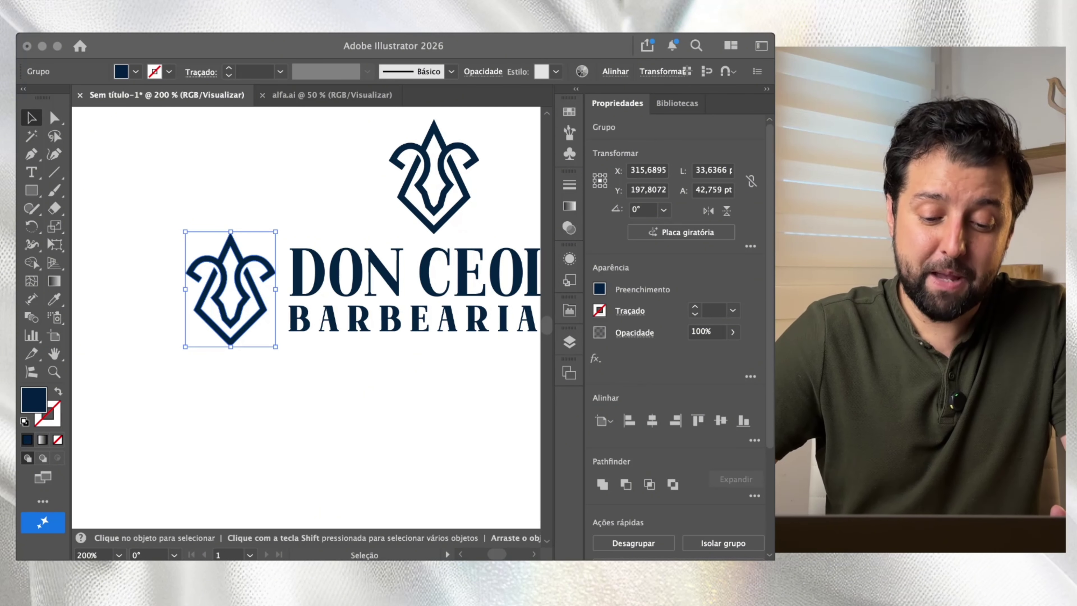
key(super+Tab)
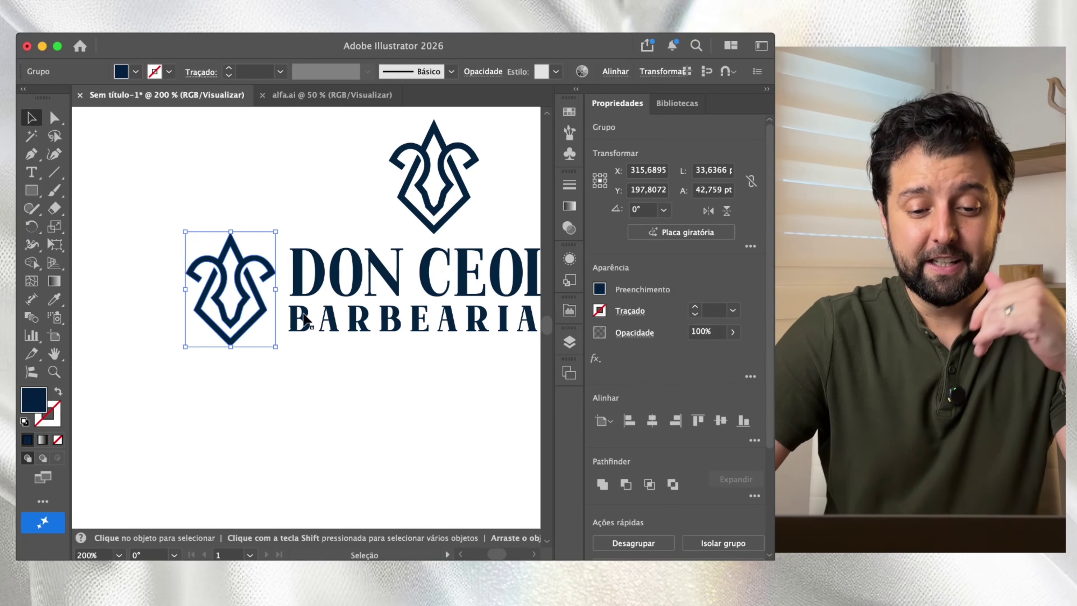
click(381, 380)
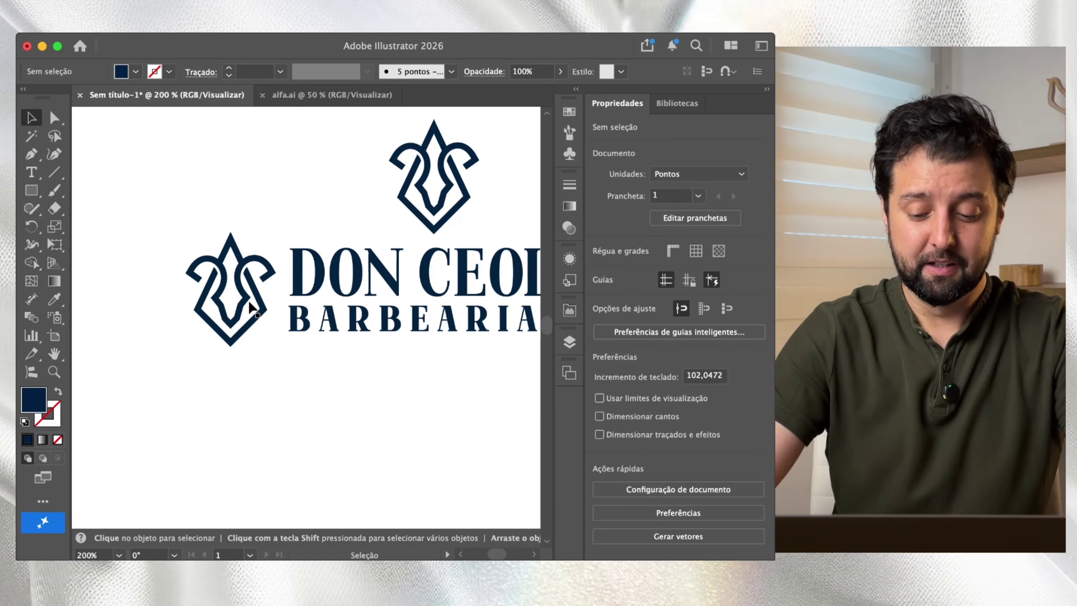
Inspect the Don Ceolla Barbearia version built over horizontal navy lines, with its gold Barbearia text, at 200% zoom
key(super+1)
scroll(250, 307, down, 5)
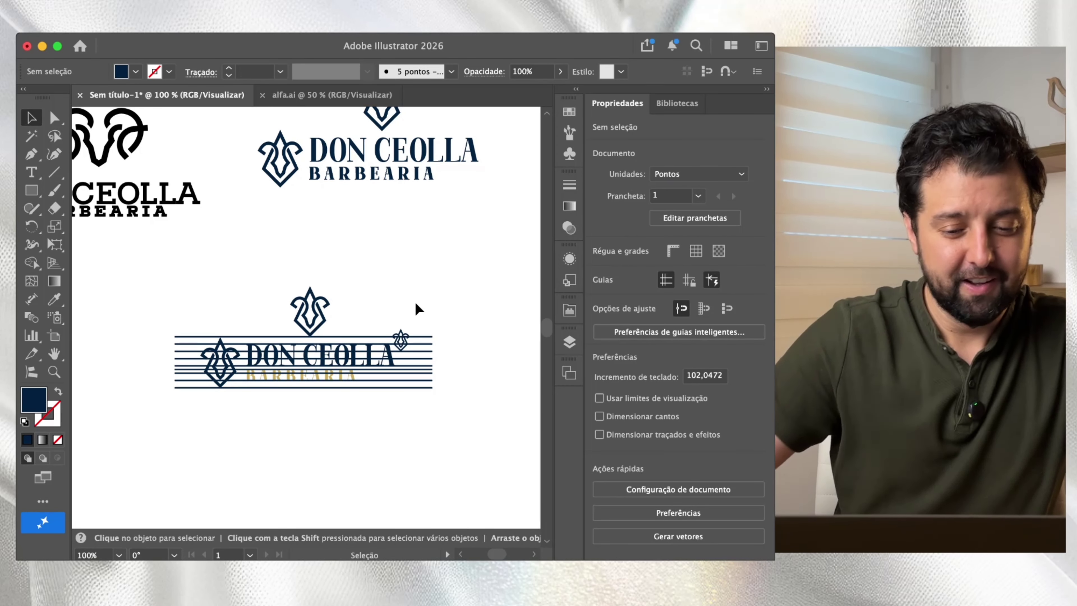
click(340, 352)
click(493, 382)
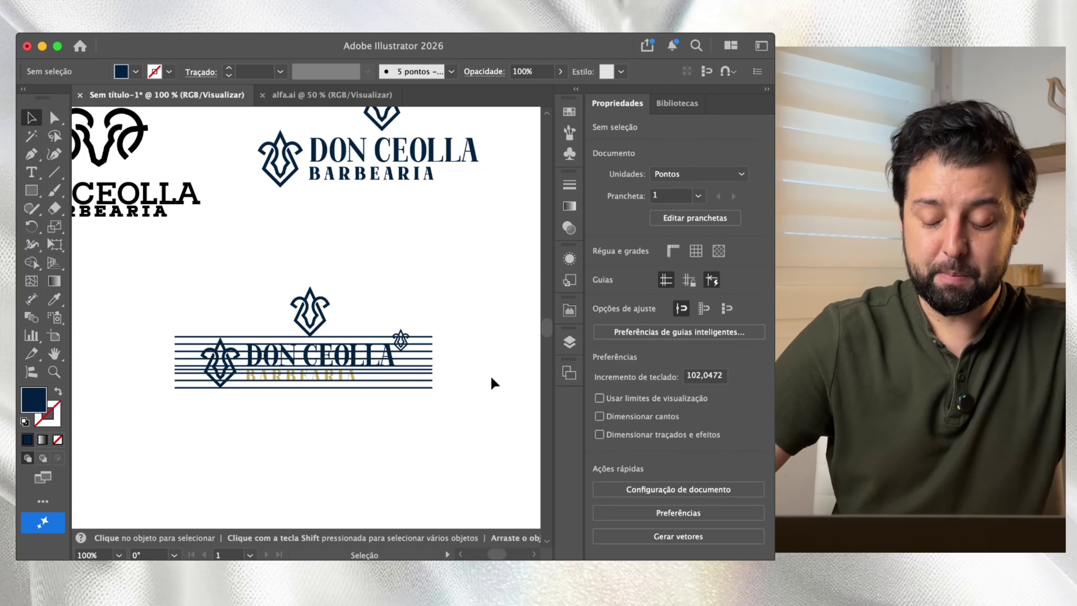
key(super+equal)
key(super+equal)
drag(321, 326, 346, 222)
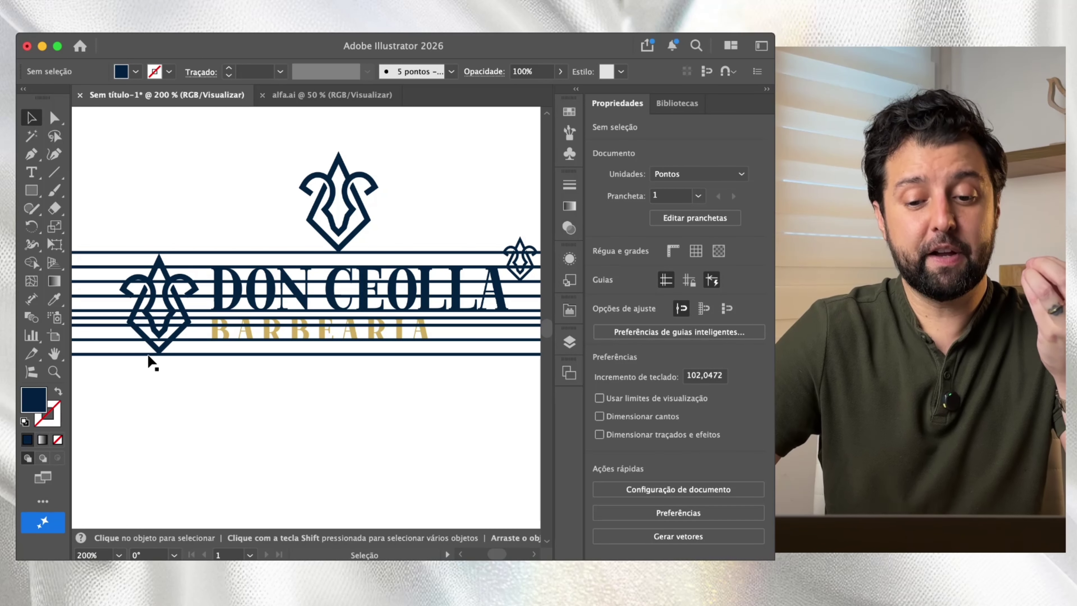
click(767, 89)
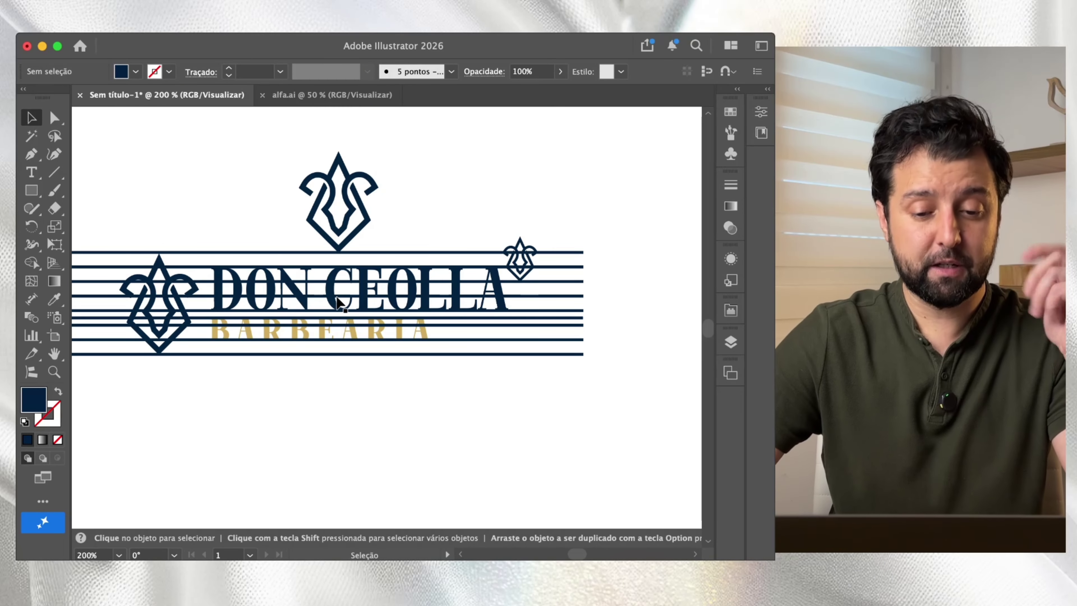
click(349, 281)
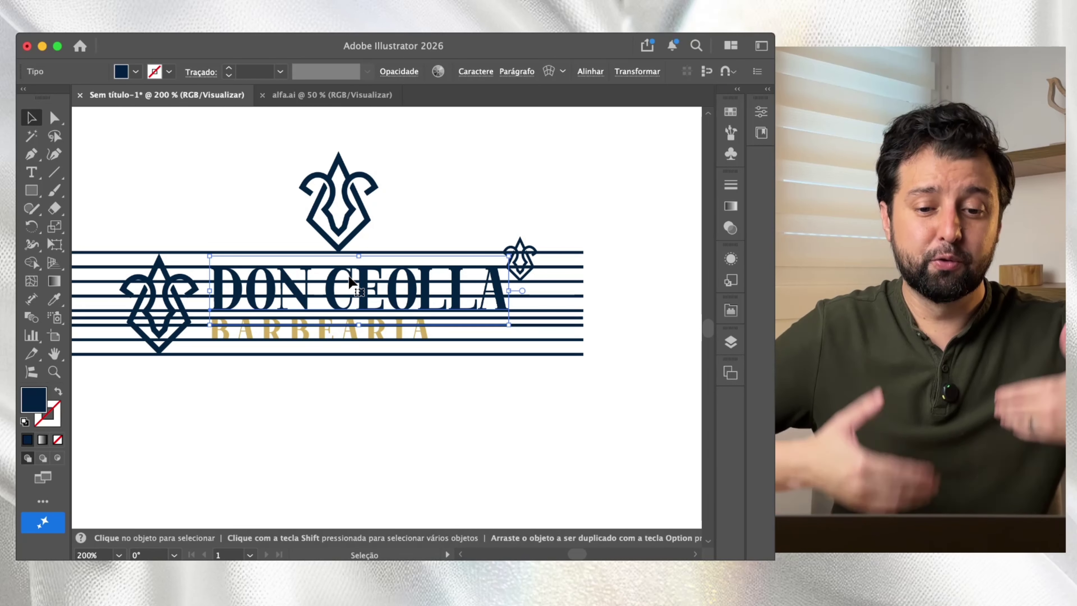
click(420, 394)
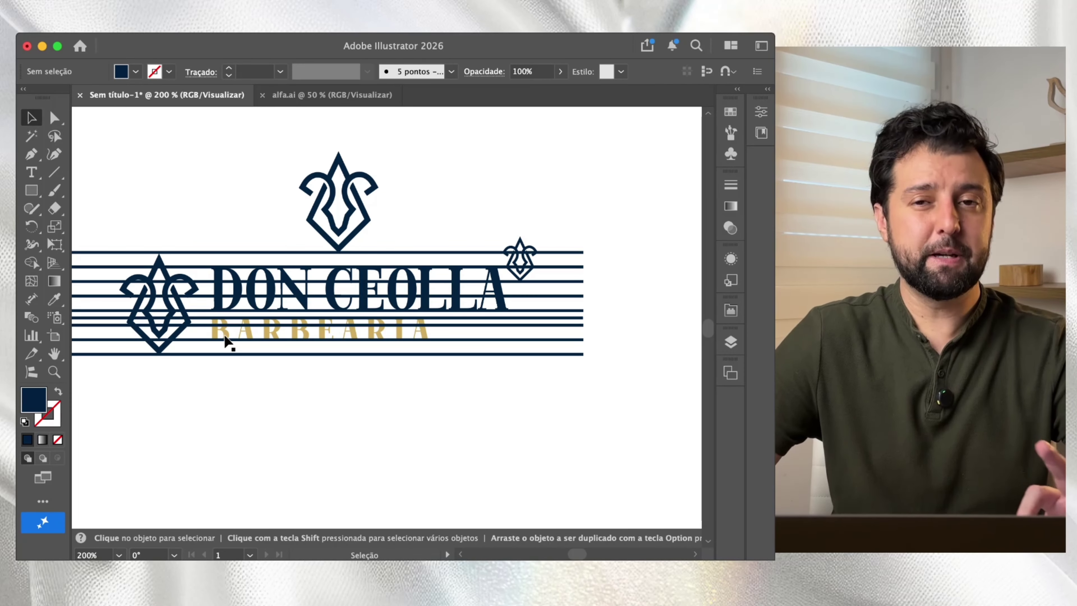
drag(586, 219, 576, 423)
key(shift+x)
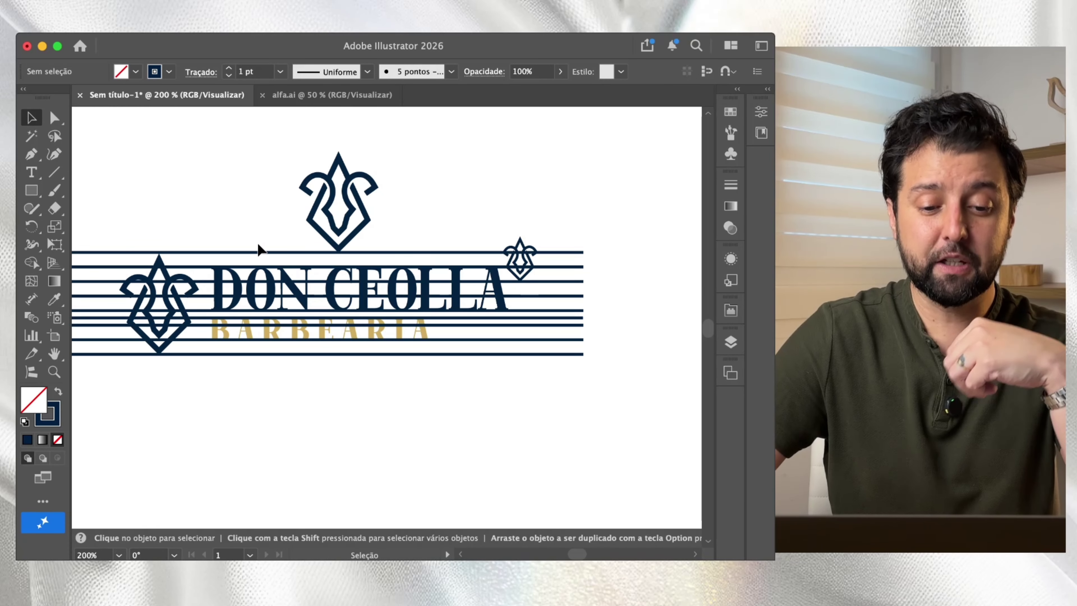
Move the copied navy symbol higher above the Don Ceolla lettering to leave more space between them
key(space)
drag(460, 184, 397, 433)
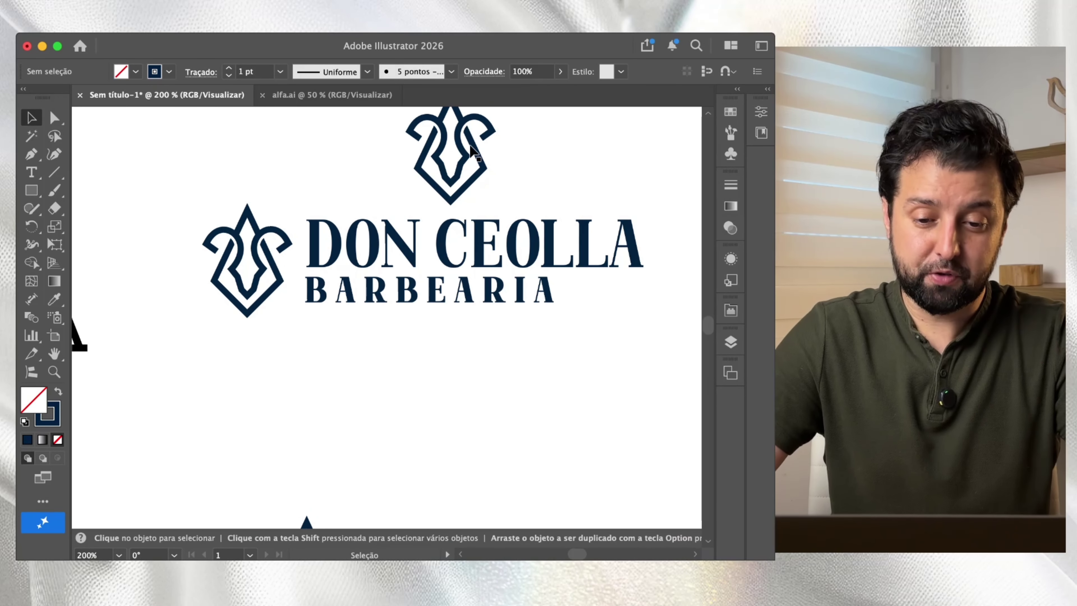
click(487, 140)
scroll(452, 255, up, 5)
drag(452, 255, 454, 160)
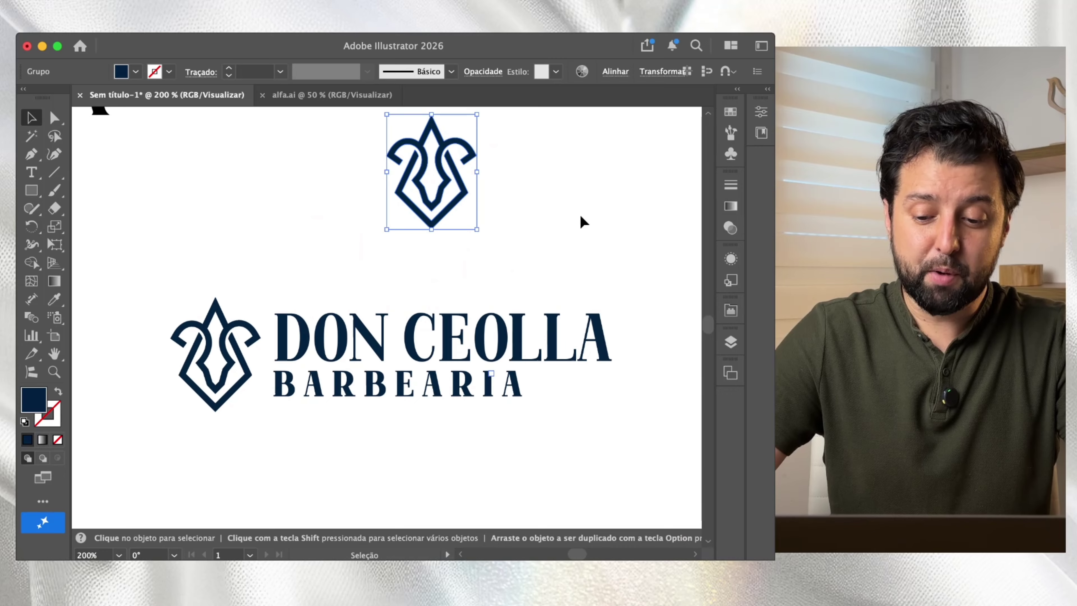
click(582, 222)
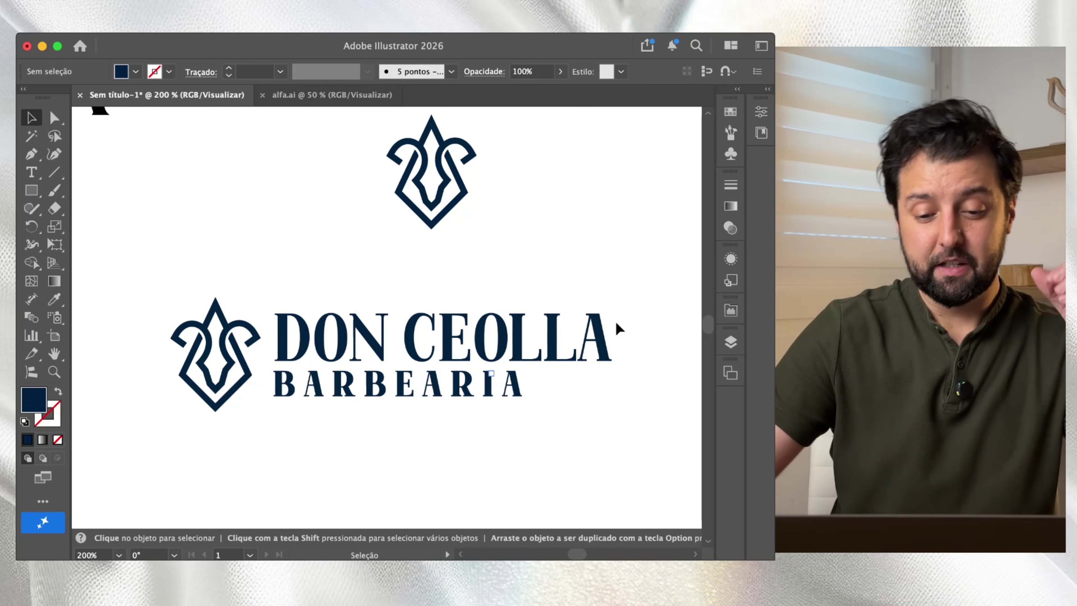
Compare the Barbearia line of the navy horizontal logo with the gold Barbearia line in the ruled version
click(611, 330)
click(651, 325)
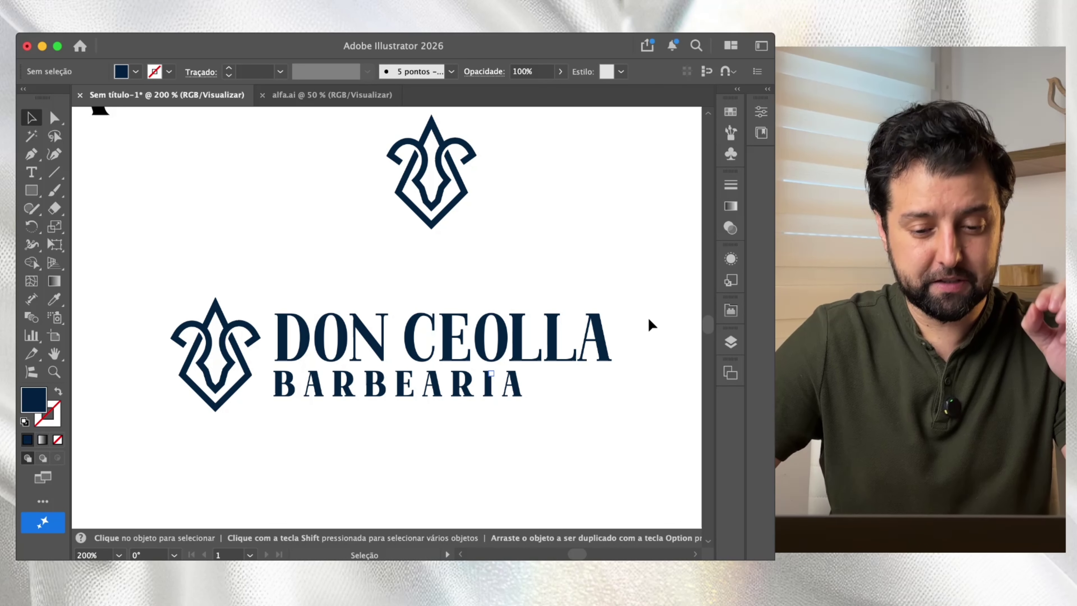
click(389, 393)
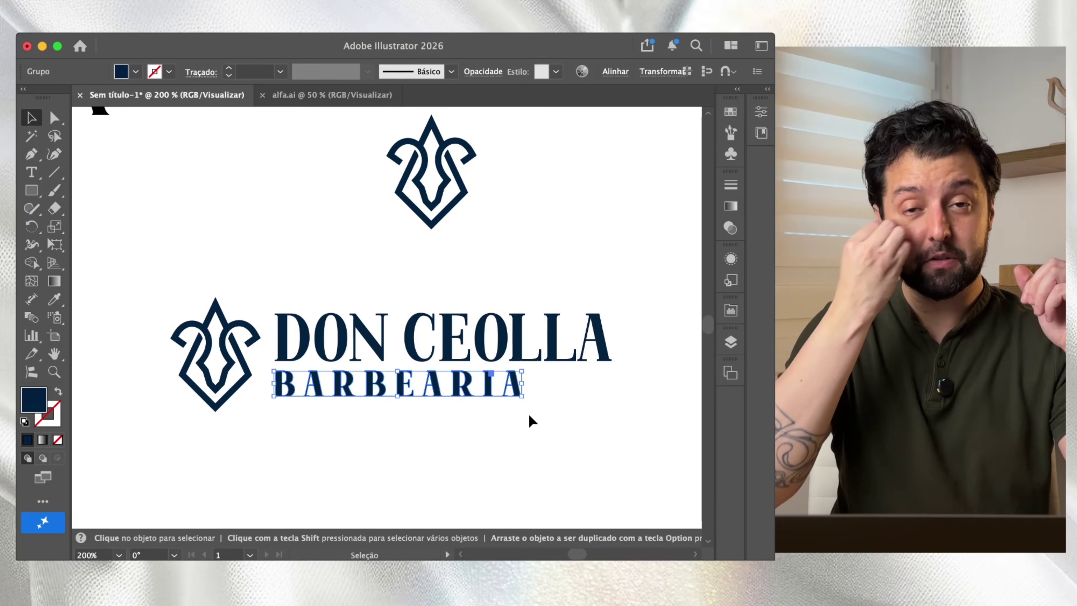
scroll(533, 422, down, 10)
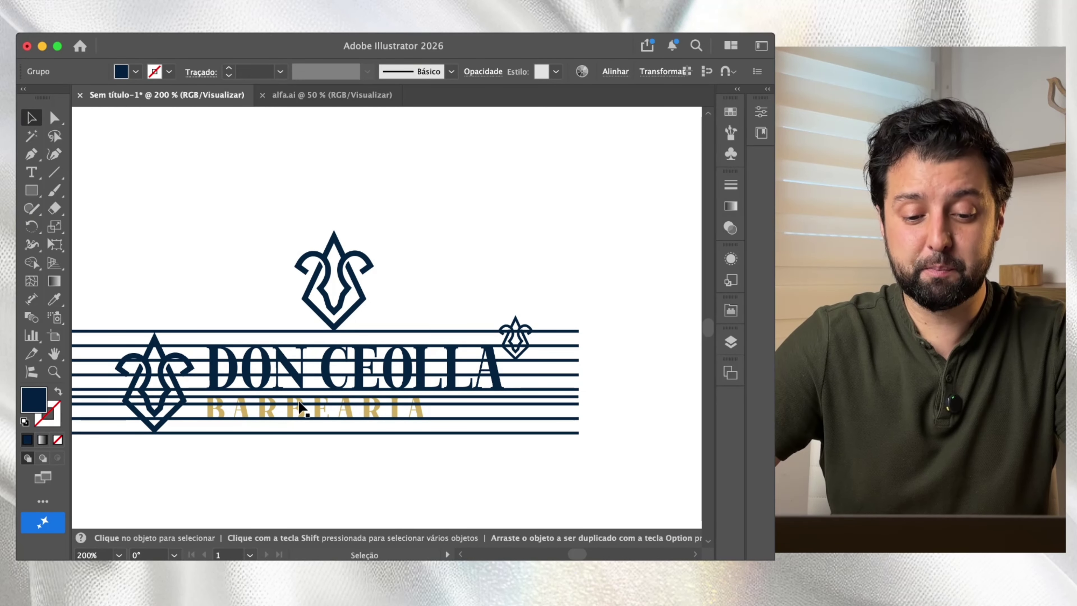
scroll(486, 394, up, 10)
click(500, 340)
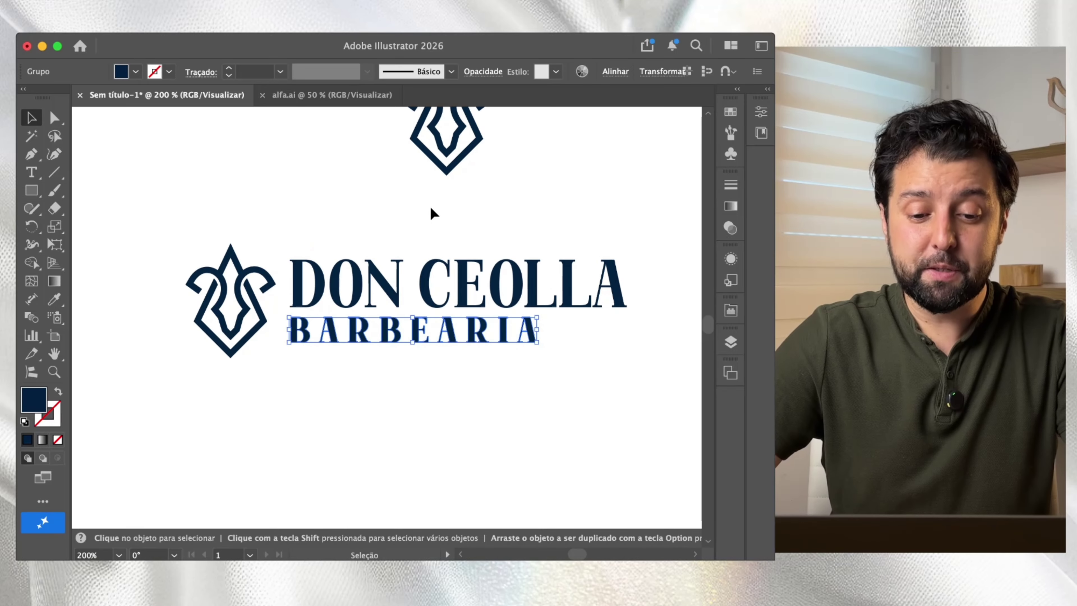
Examine the width and alignment of the Barbearia line against the Don Ceolla text in the navy horizontal logo
click(556, 217)
click(528, 332)
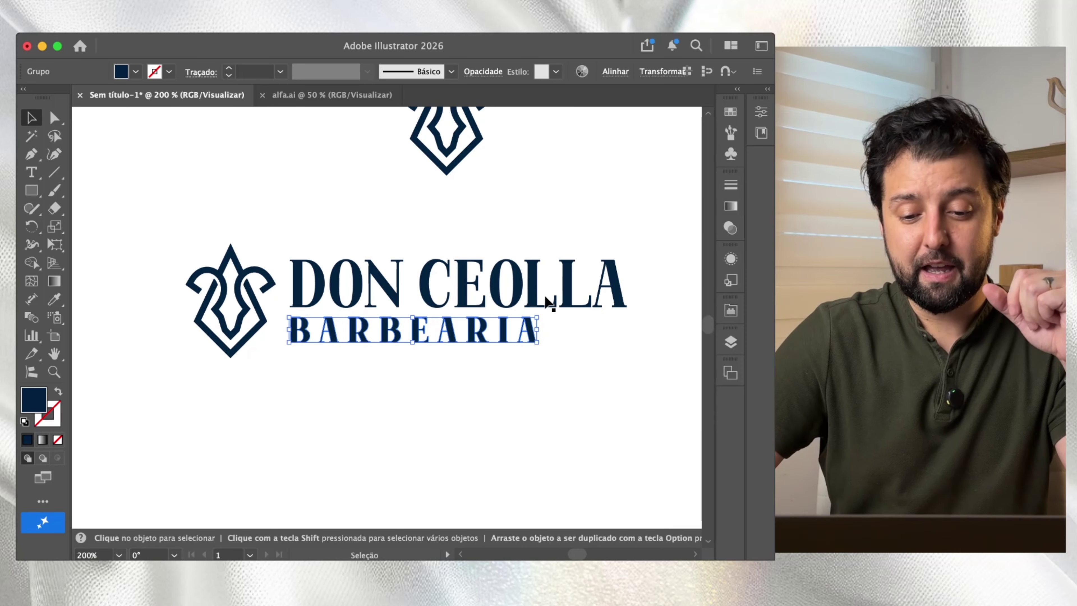
click(554, 306)
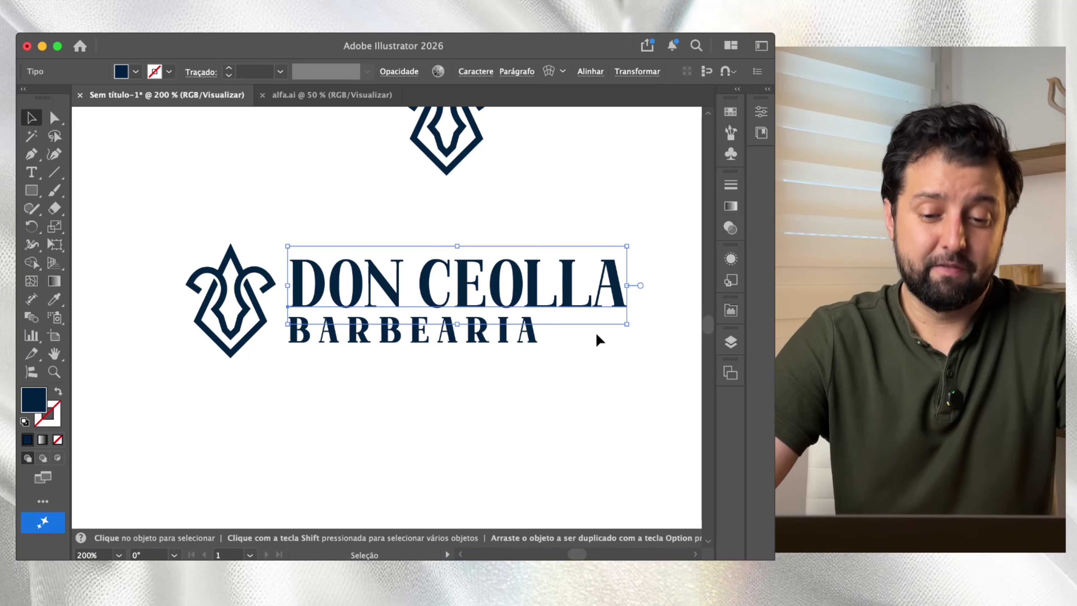
click(601, 377)
key(super+minus)
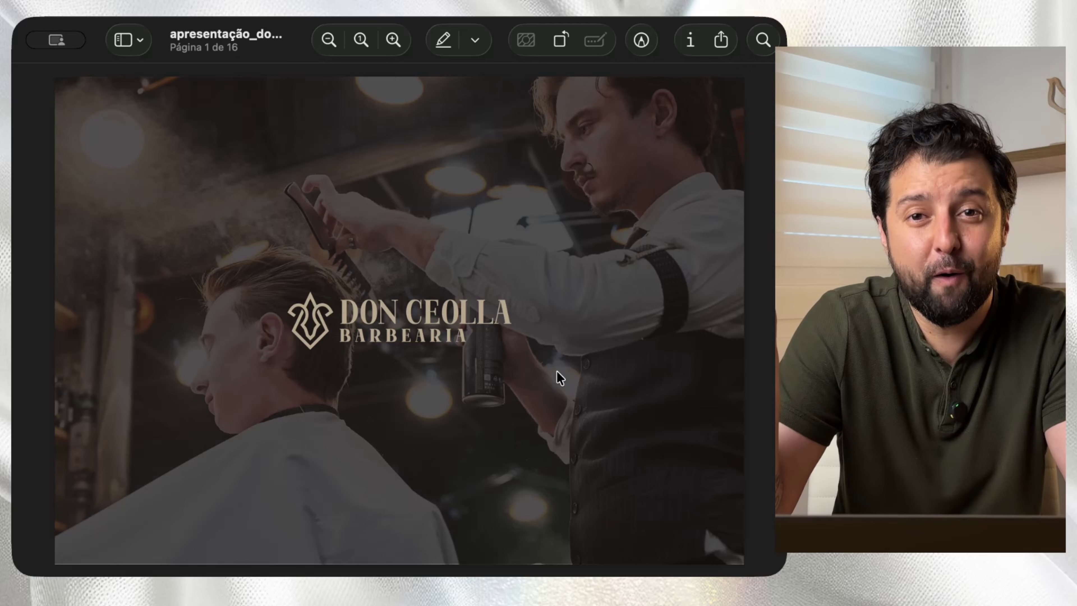
Review presentation PDF pages 2 to 6, covering the brand concept, symbol construction, logo variations, colours and the Elega typeface
key(Down)
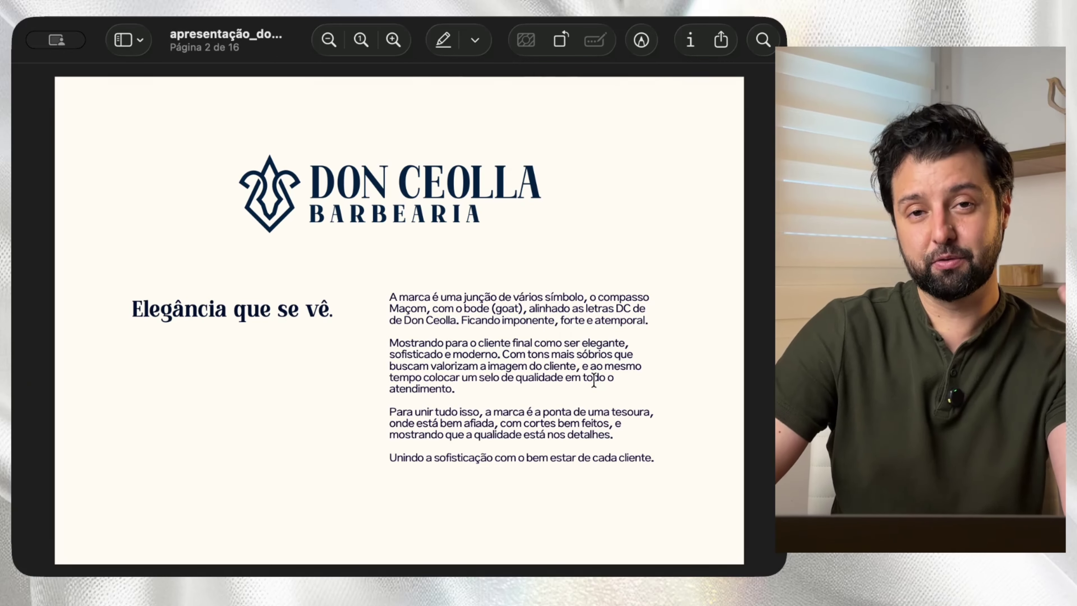
key(Right)
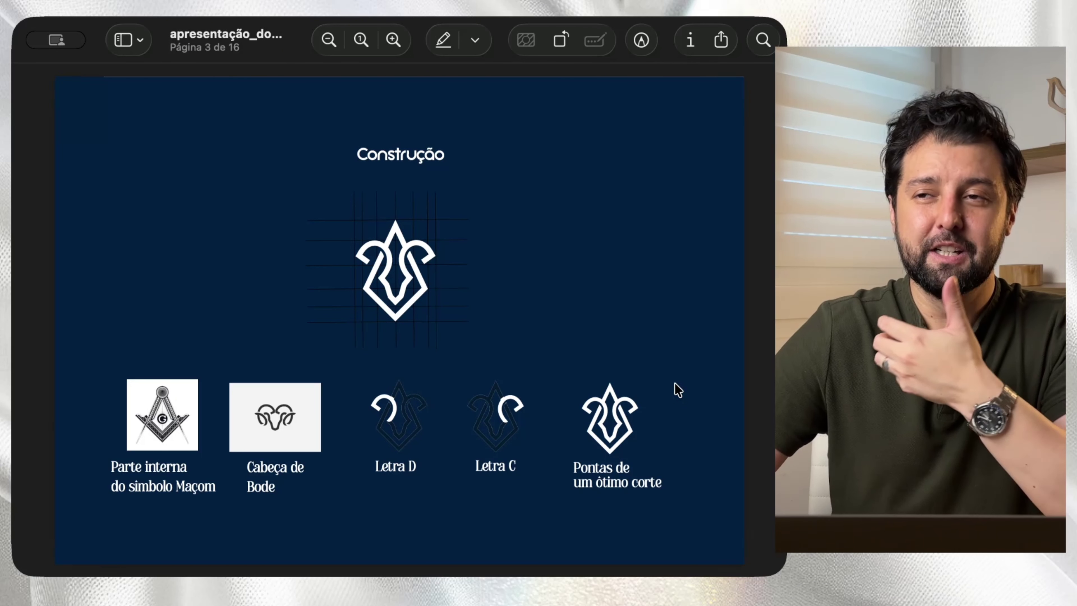
key(Down)
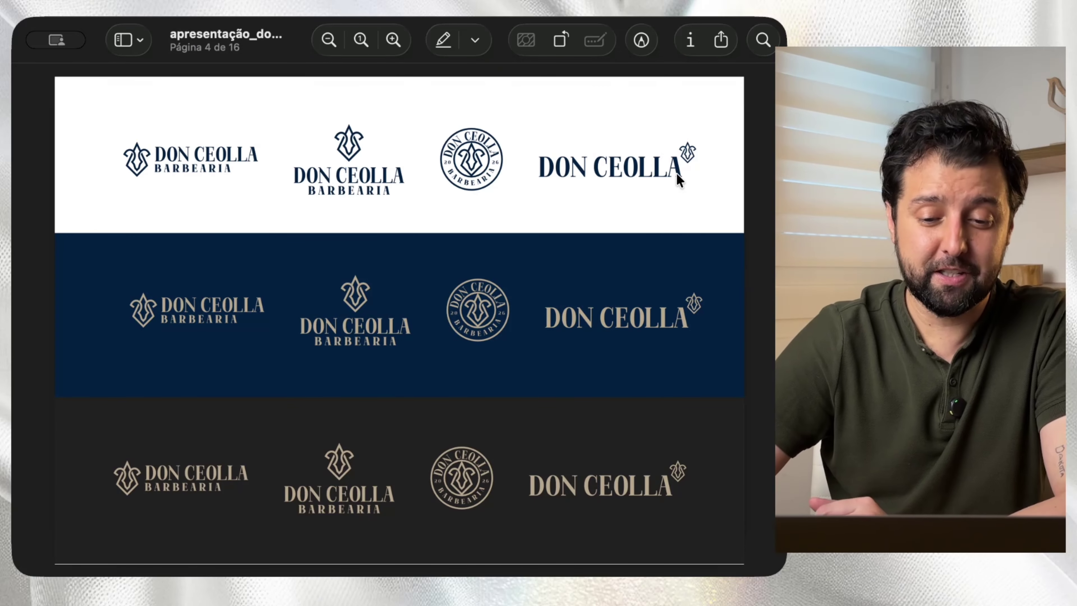
key(Down)
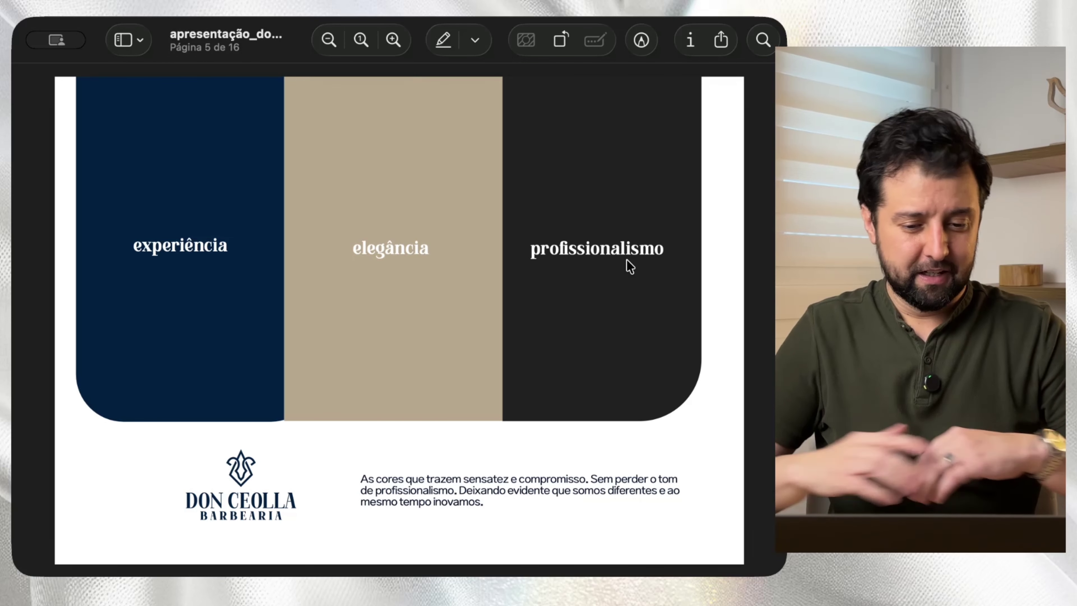
key(Right)
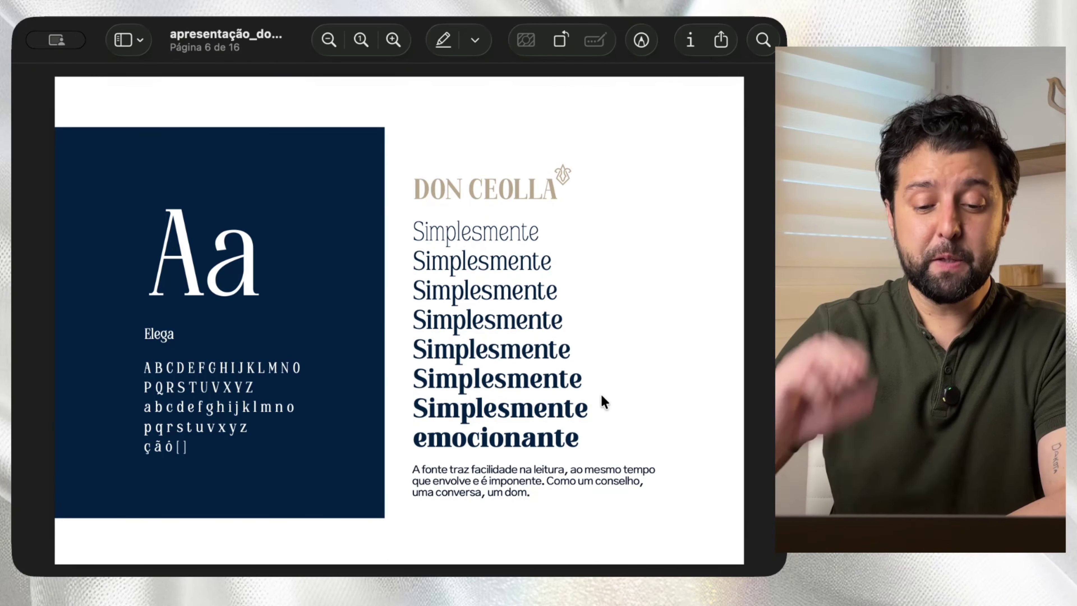
Review the brand mockups on pages 7 to 15 of the presentation, from facade sign to bottle labels, and the closing logo page
key(Right)
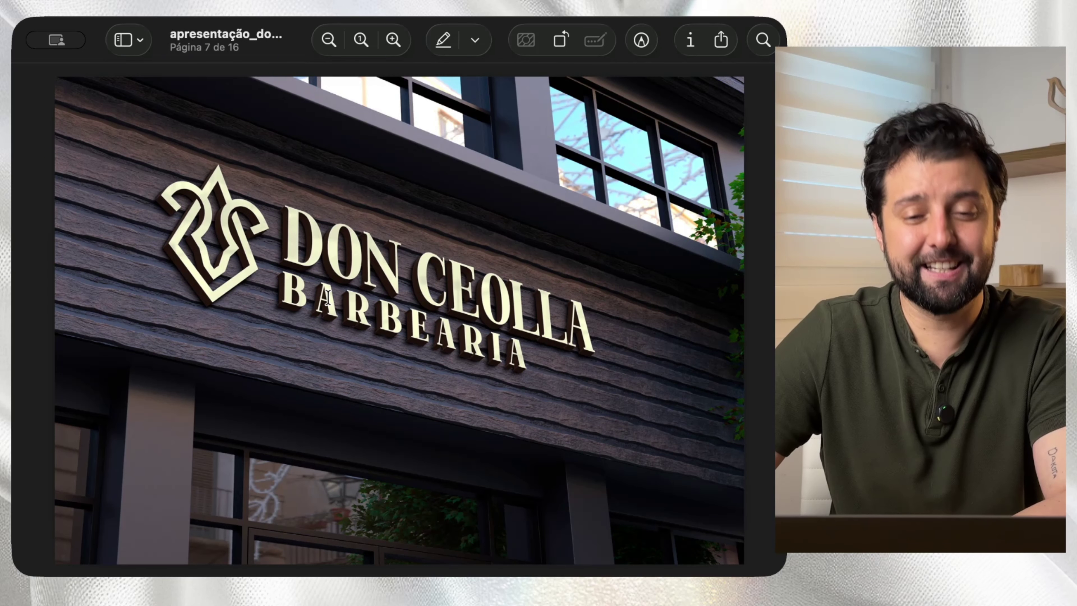
key(Down)
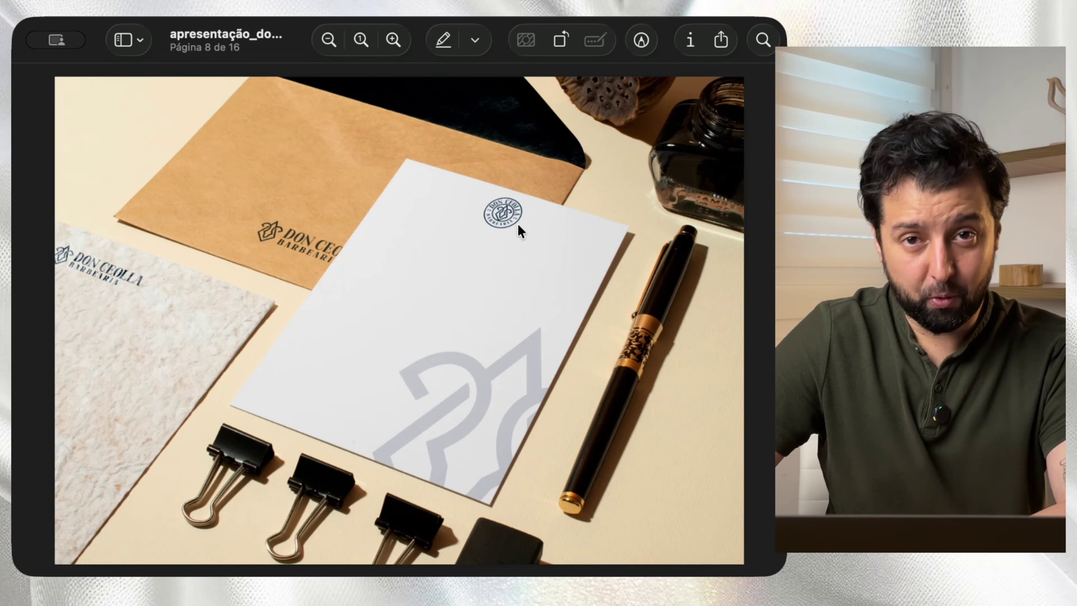
key(Right)
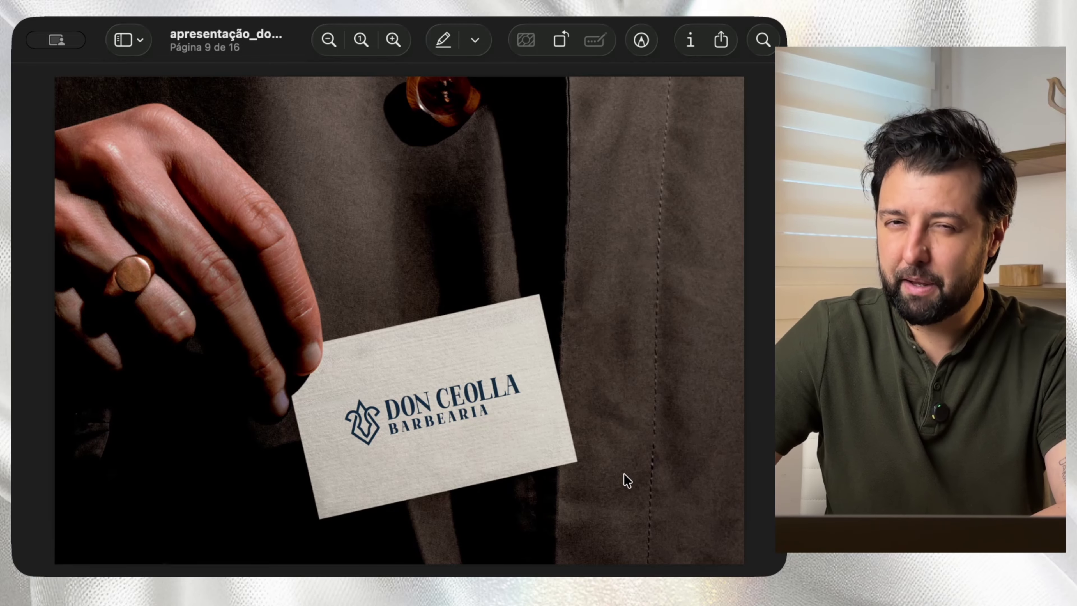
key(Right)
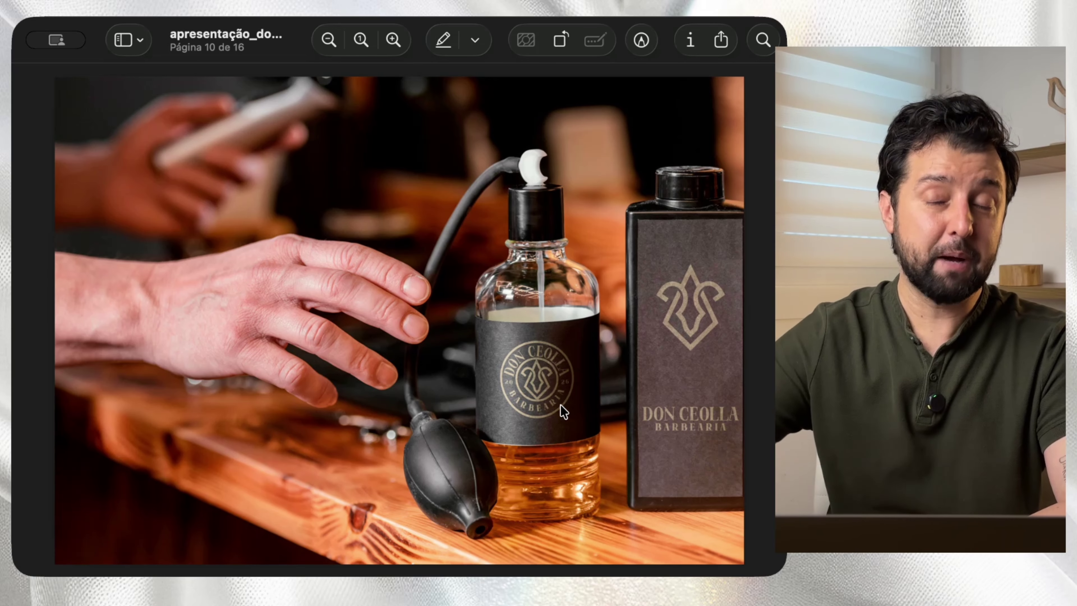
key(Down)
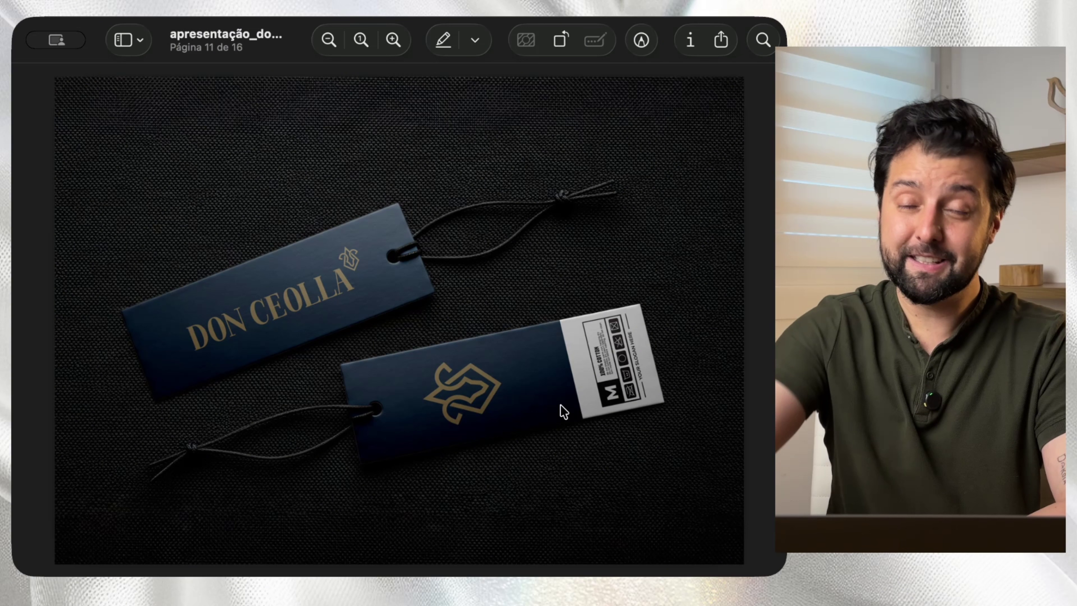
key(Down)
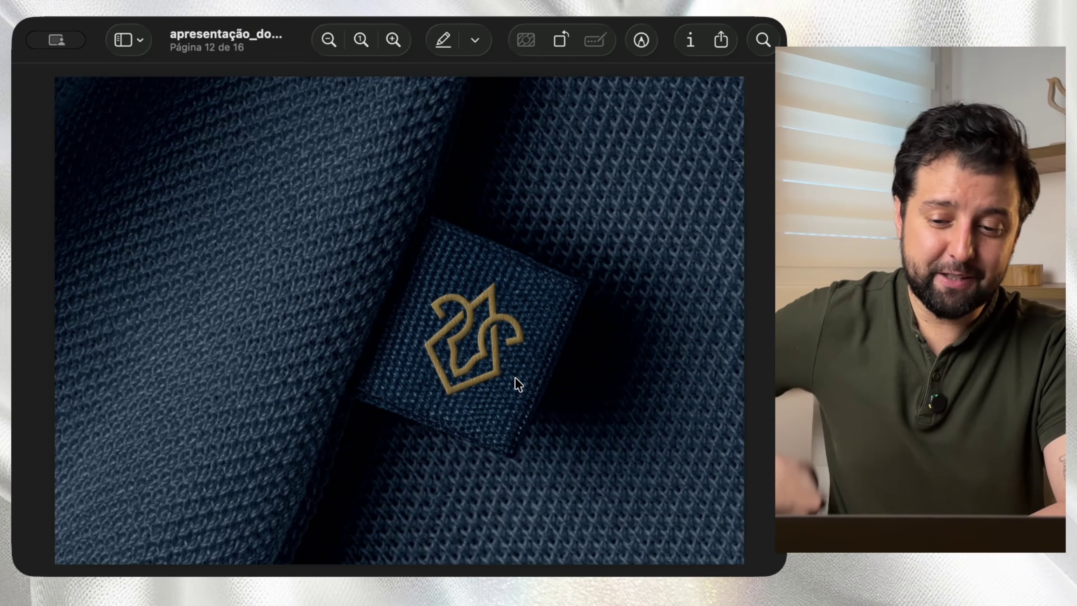
key(Down)
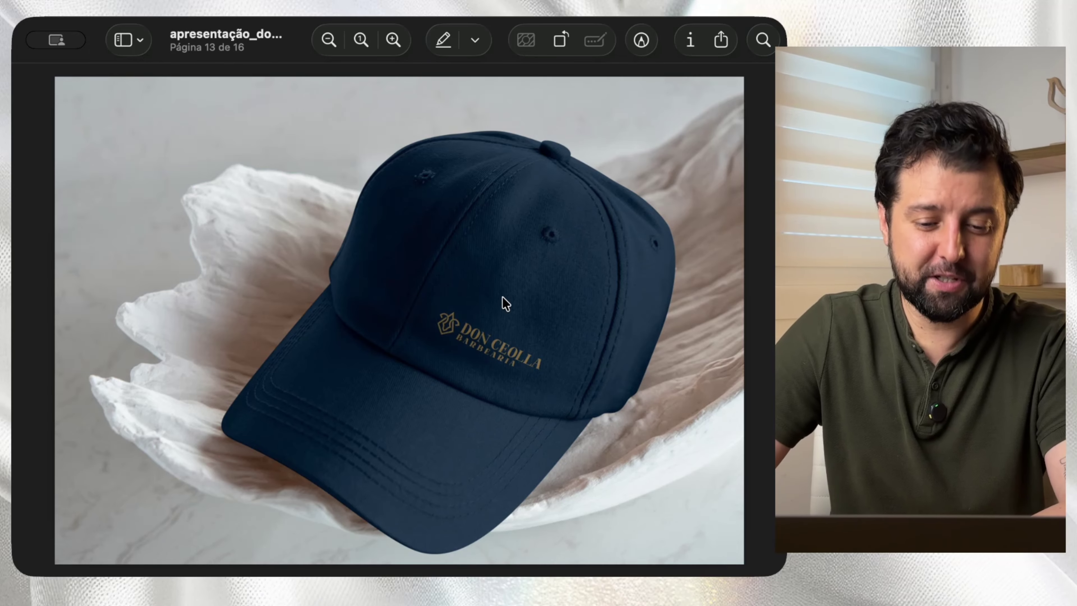
key(Down)
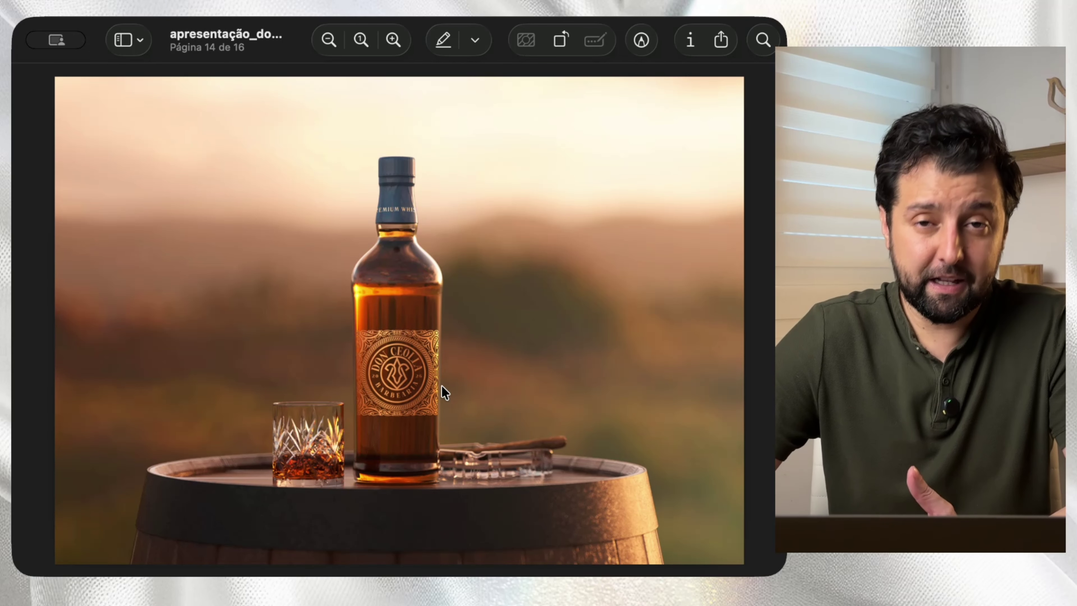
key(Right)
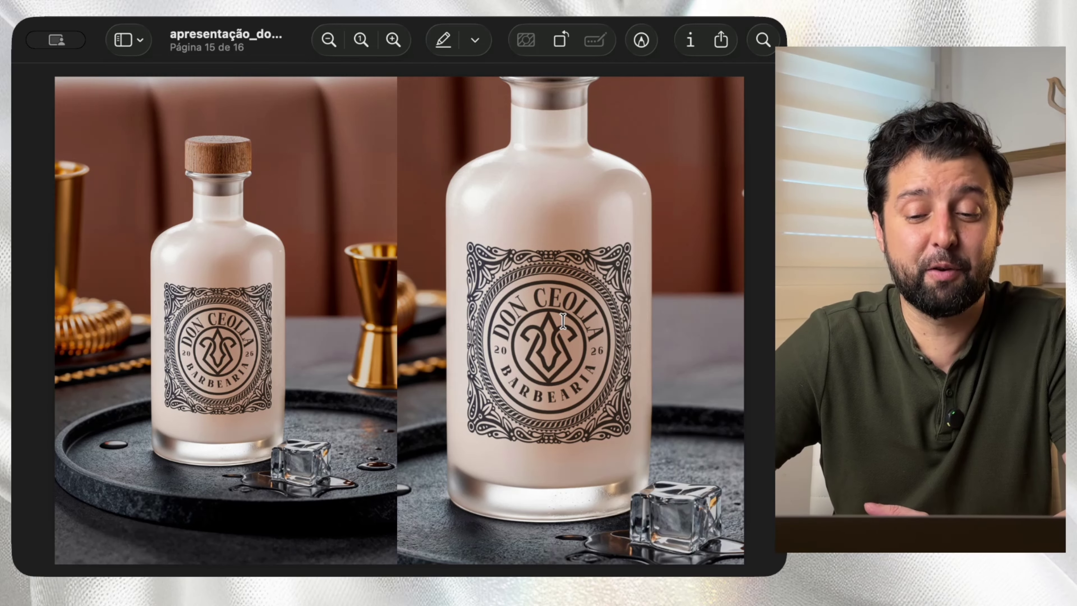
key(Down)
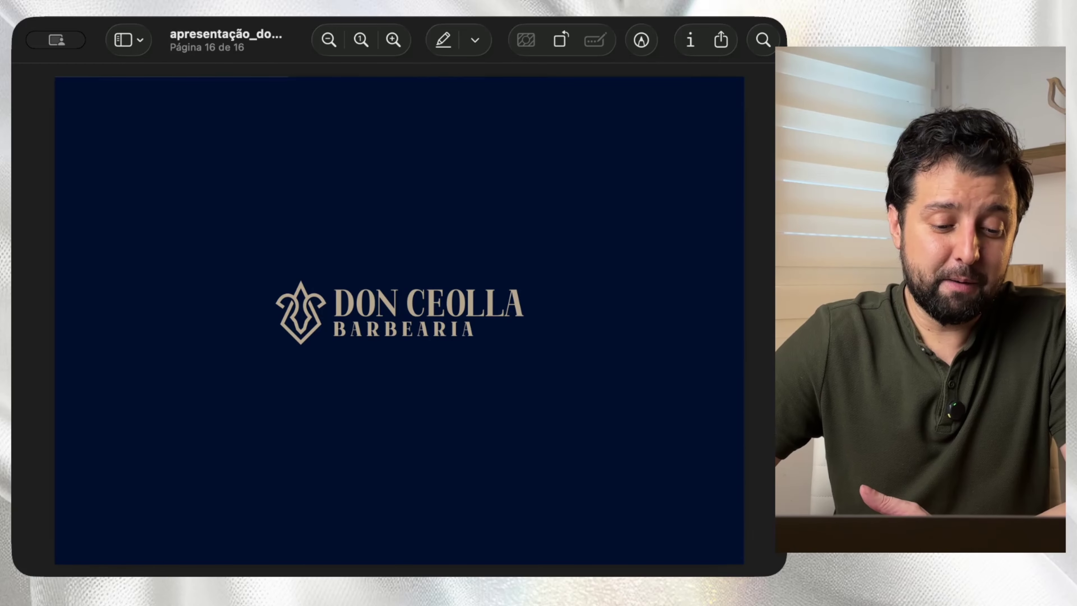
click(139, 574)
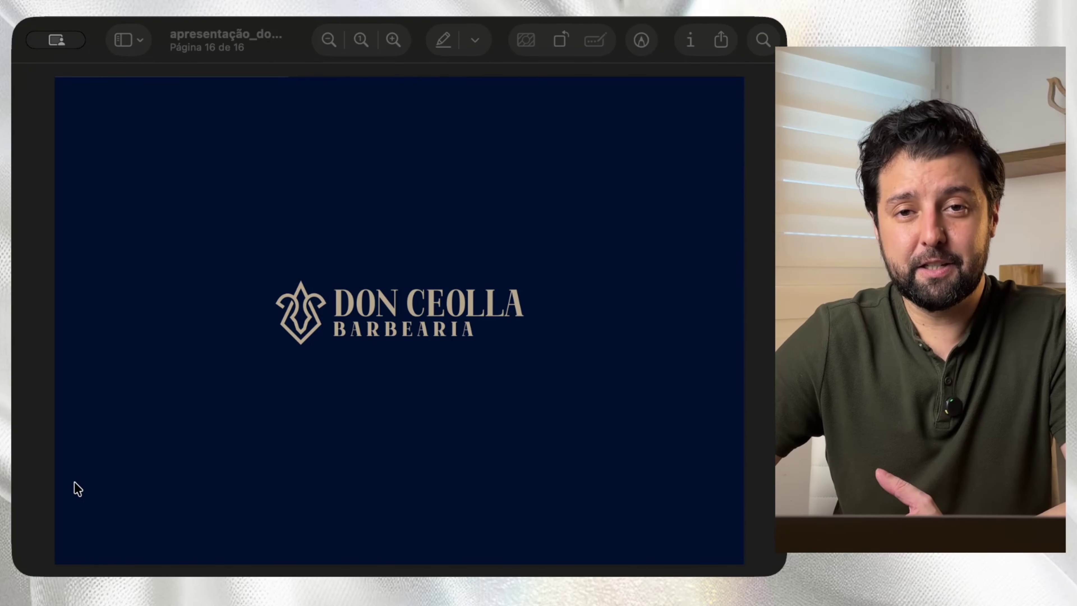